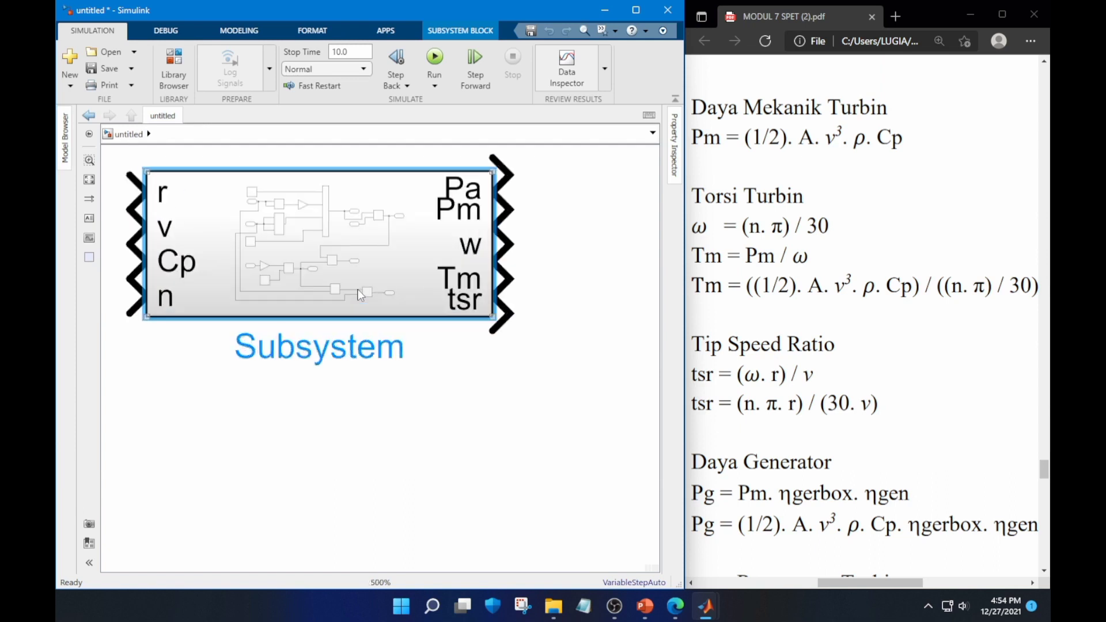
Enlarge the Subsystem block into a tall rectangle so its input and output ports are widely spaced
{"action": "scroll", "coordinate": [360, 295], "scroll_direction": "down", "scroll_amount": 1}
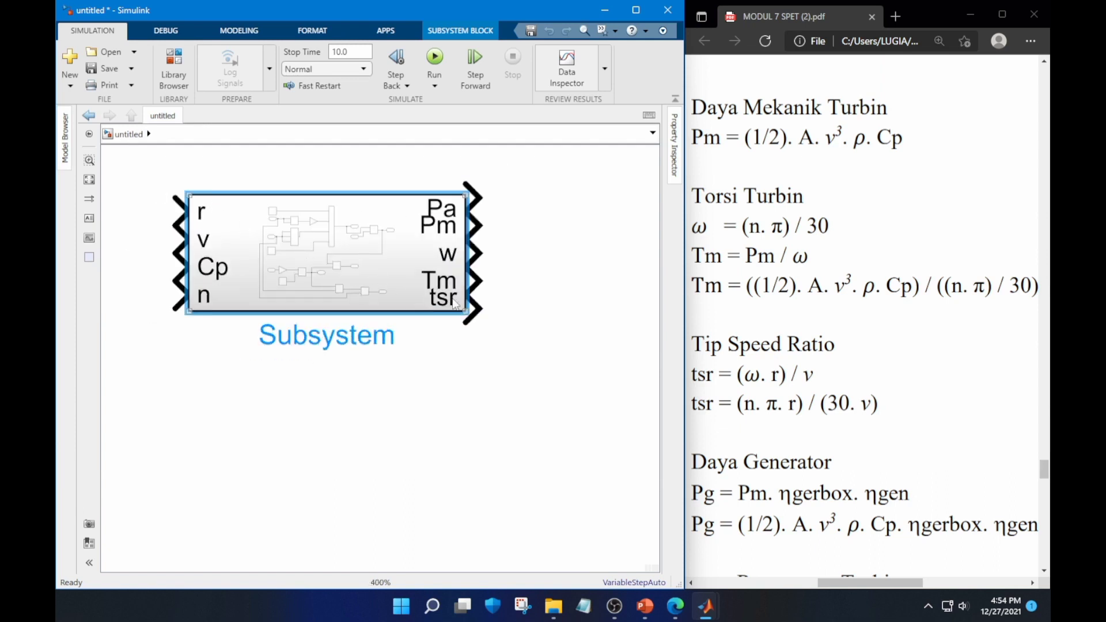
{"action": "left_click_drag", "start_coordinate": [460, 312], "coordinate": [453, 500]}
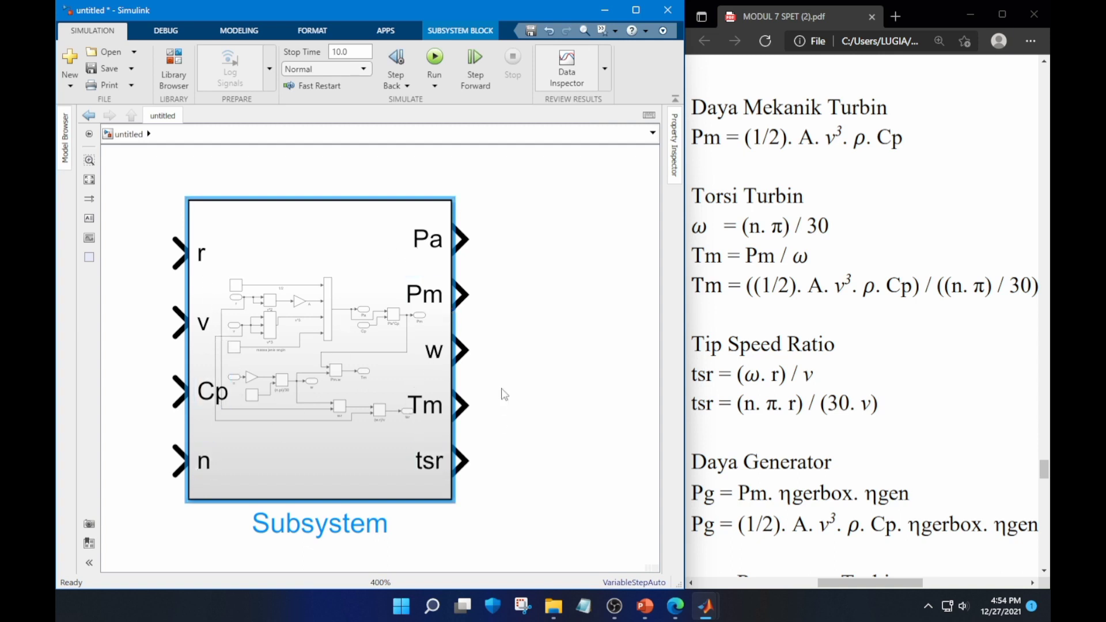
{"action": "scroll", "coordinate": [504, 390], "scroll_direction": "down", "scroll_amount": 2}
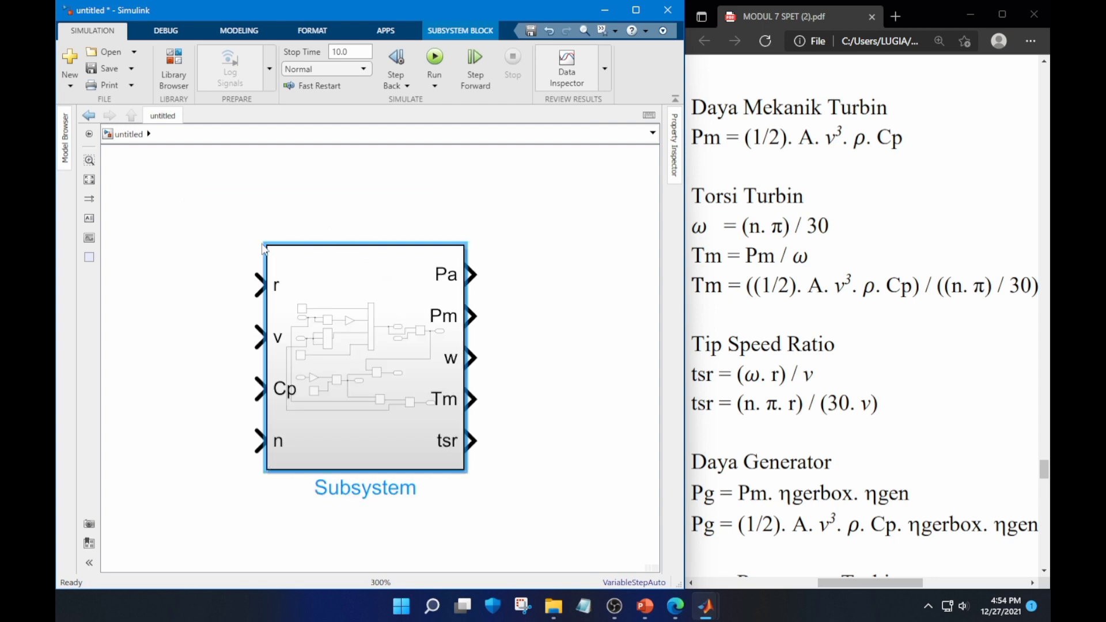
{"action": "left_click_drag", "start_coordinate": [266, 244], "coordinate": [267, 217]}
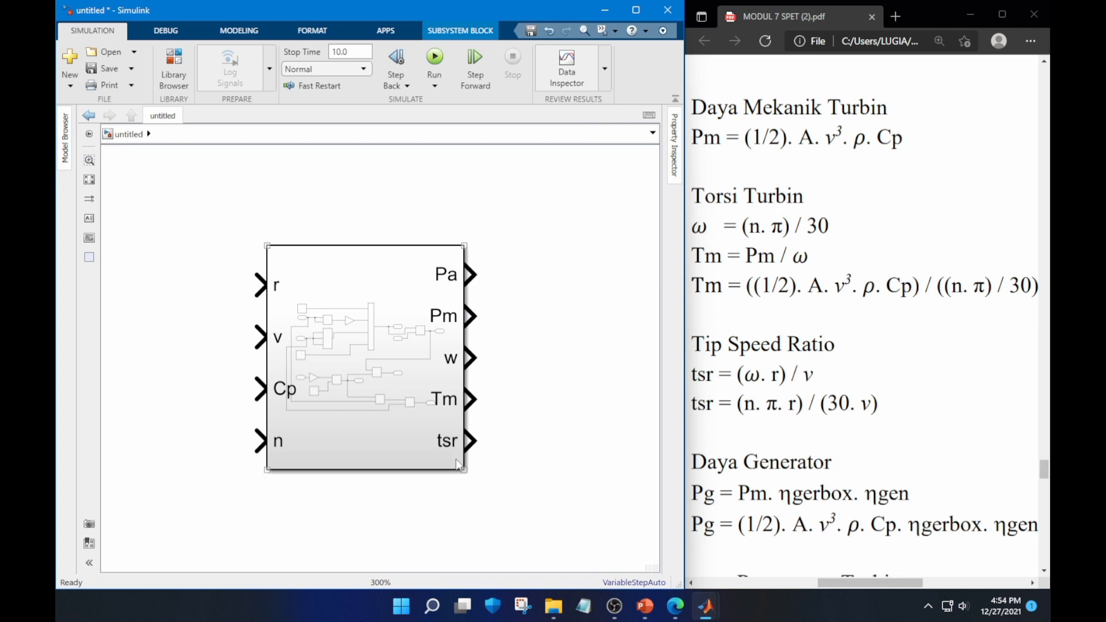
{"action": "left_click_drag", "start_coordinate": [463, 469], "coordinate": [510, 529]}
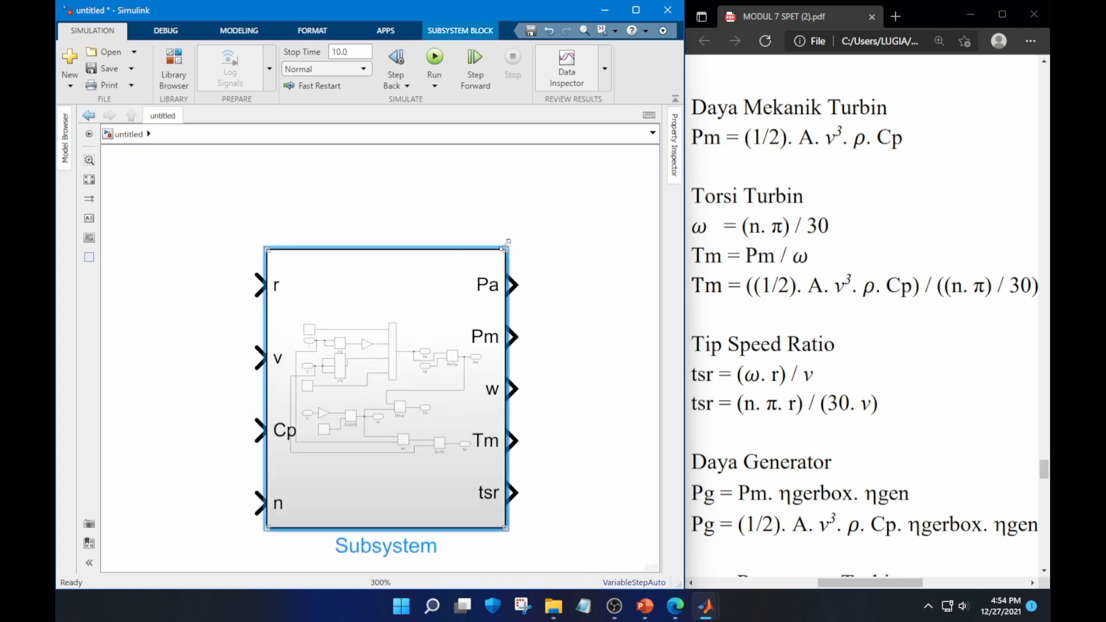
{"action": "left_click_drag", "start_coordinate": [506, 244], "coordinate": [474, 144]}
{"action": "scroll", "coordinate": [488, 267], "scroll_direction": "down", "scroll_amount": 2}
{"action": "left_click", "coordinate": [265, 235]}
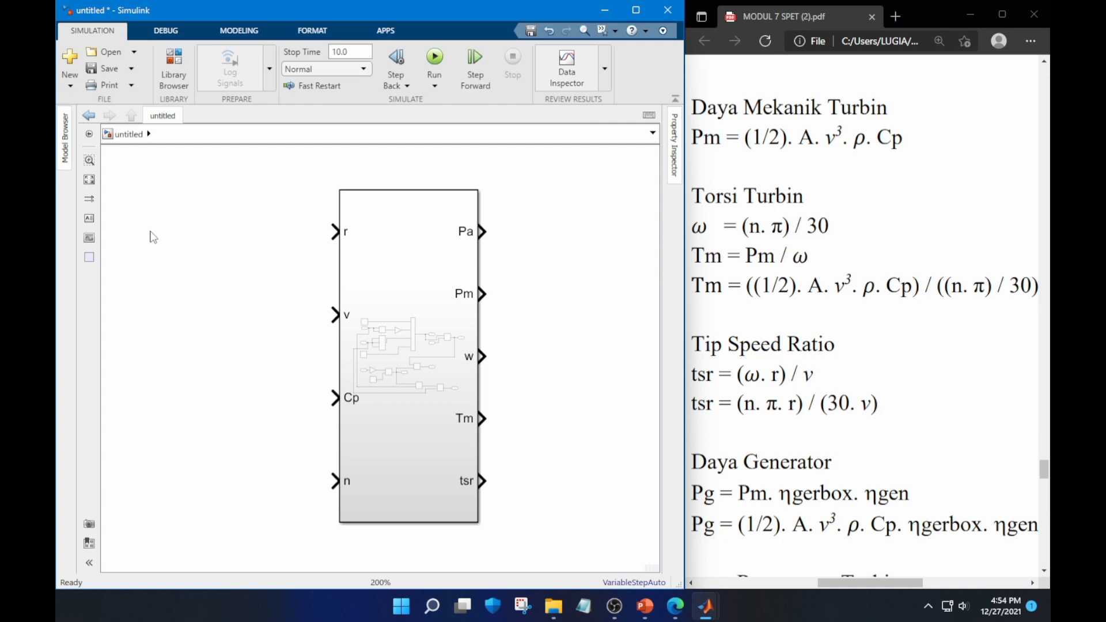
Check the ASWT.2.7-500W turbine specification slide in PowerPoint and return to the Simulink model
{"action": "left_click", "coordinate": [644, 608]}
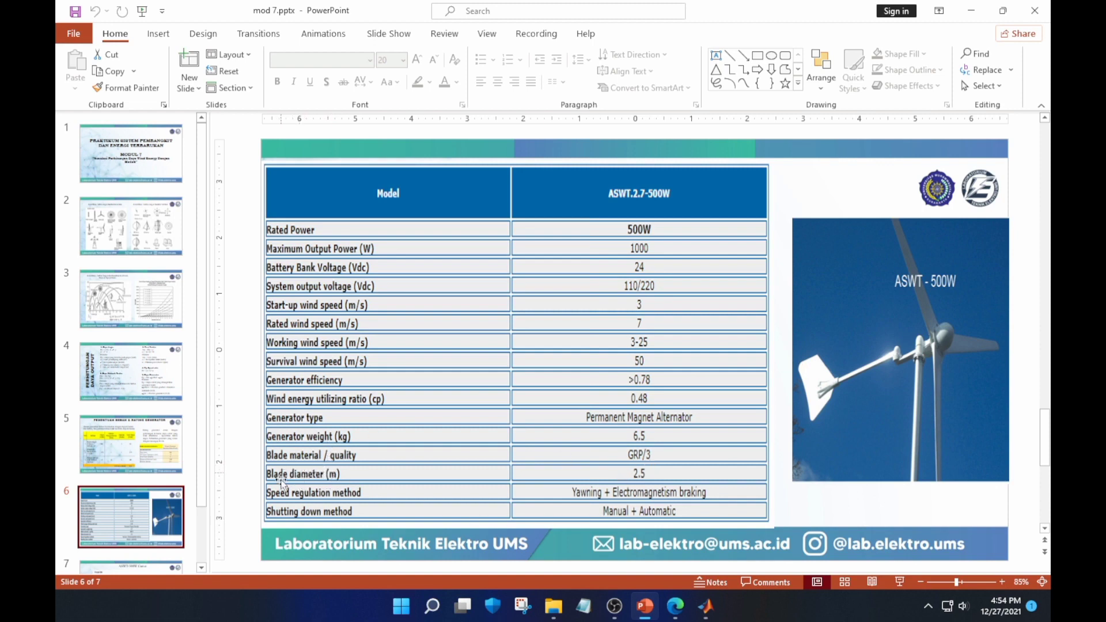
{"action": "left_click", "coordinate": [698, 610]}
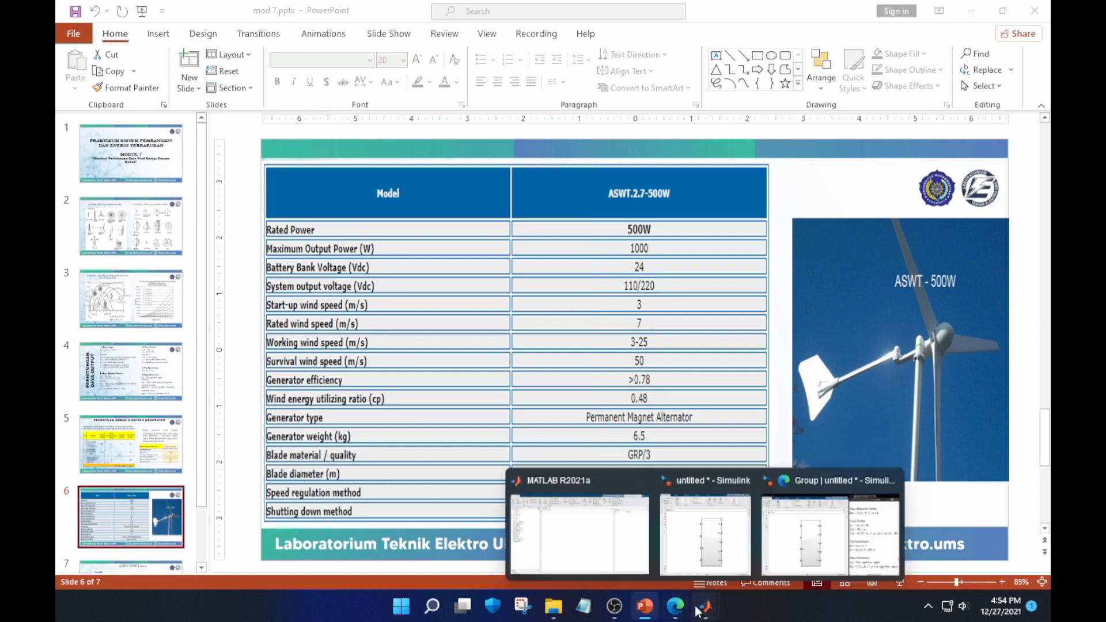
{"action": "left_click", "coordinate": [705, 533]}
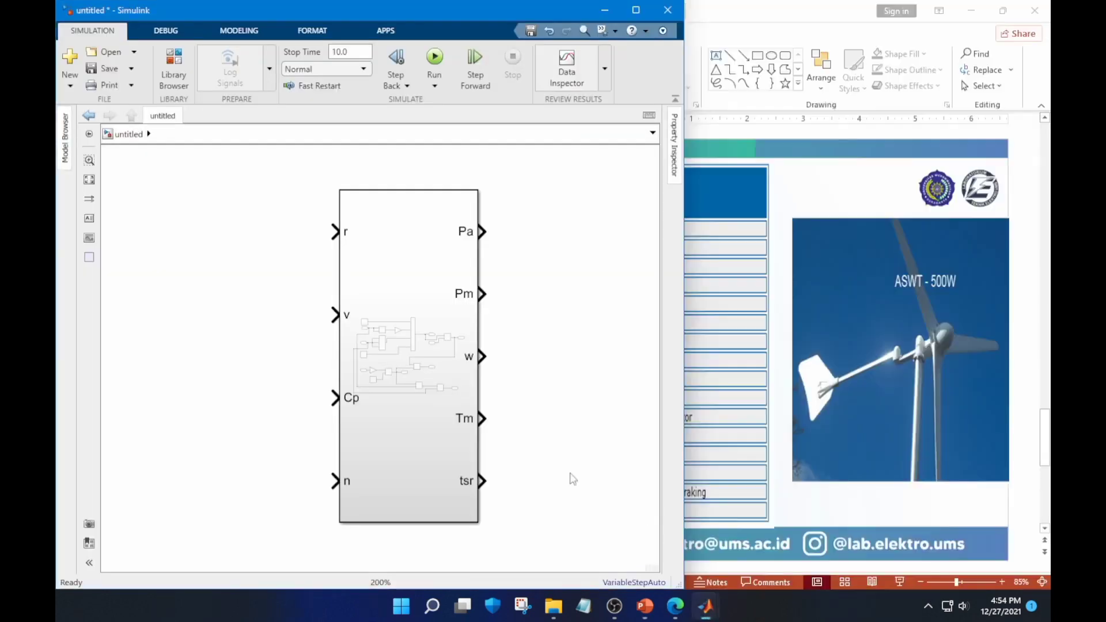
Add a Constant block beside the Subsystem, level with its r input
{"action": "left_click", "coordinate": [155, 220]}
{"action": "type", "text": "co"}
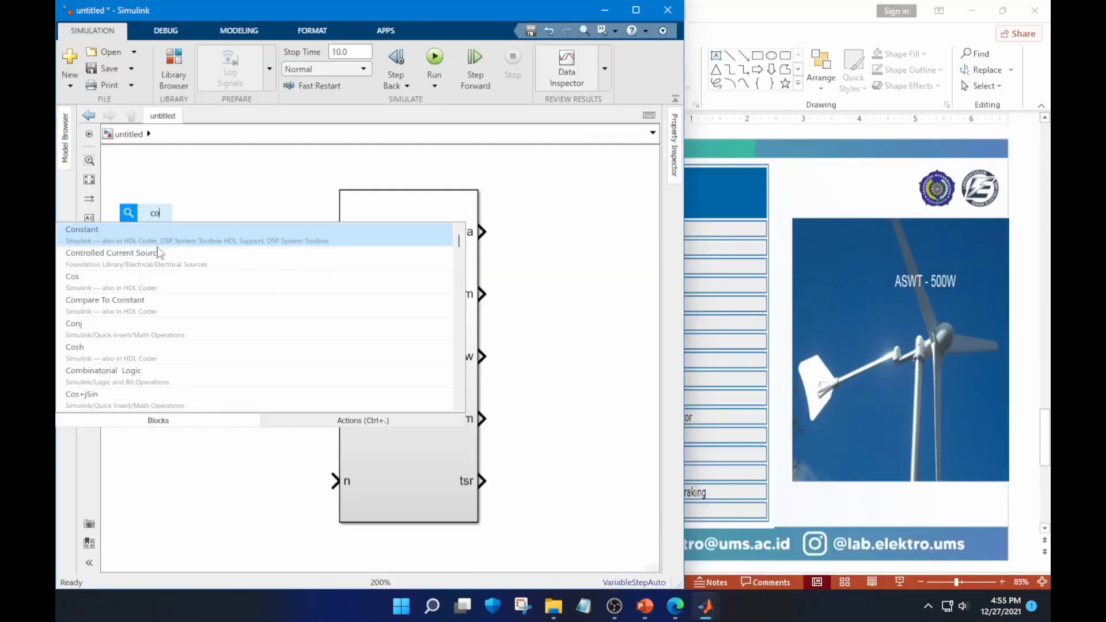
{"action": "left_click", "coordinate": [156, 231]}
{"action": "left_click_drag", "start_coordinate": [156, 232], "coordinate": [156, 245]}
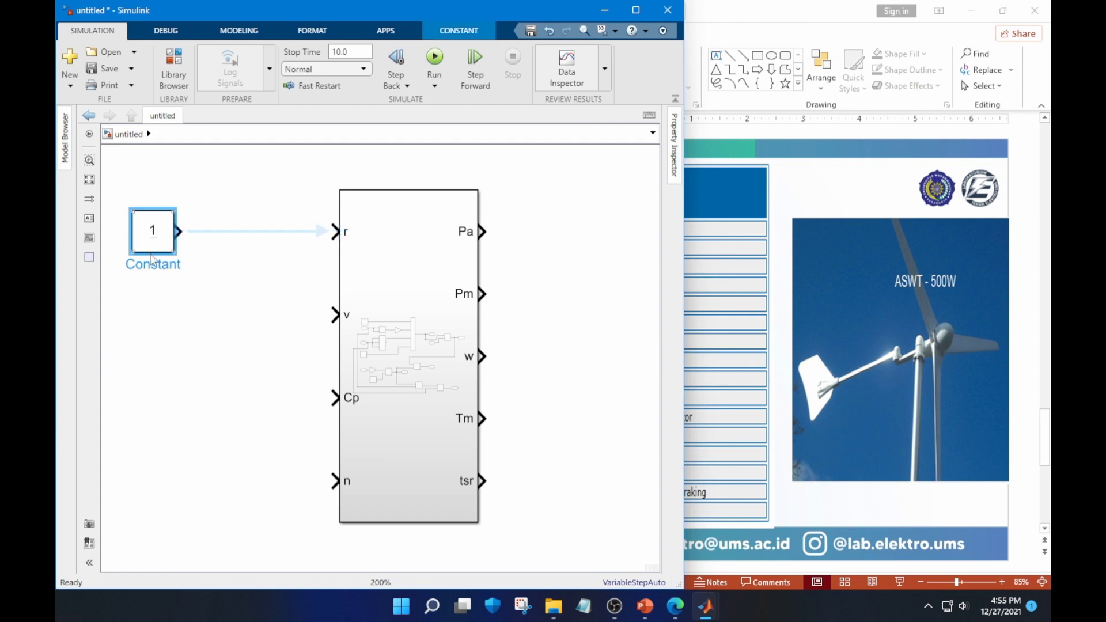
Rename the new Constant block as D
{"action": "key", "text": "BackSpace"}
{"action": "key", "text": "BackSpace"}
{"action": "key", "text": "BackSpace"}
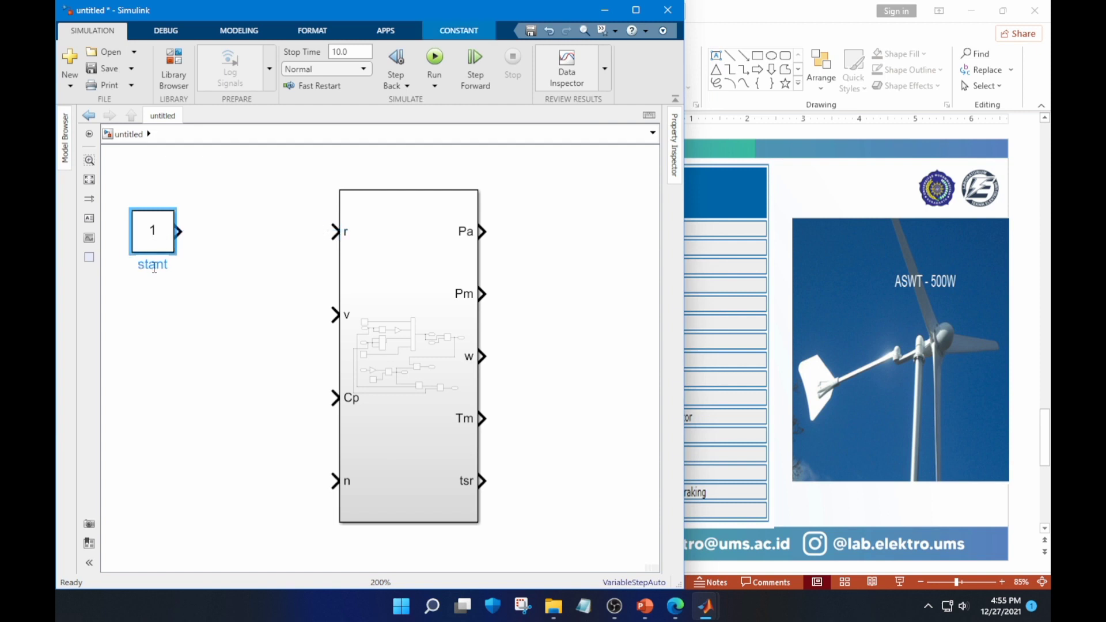
{"action": "key", "text": "Delete"}
{"action": "key", "text": "Delete"}
{"action": "key", "text": "Delete"}
{"action": "key", "text": "Delete"}
{"action": "key", "text": "Delete"}
{"action": "type", "text": "dia"}
{"action": "key", "text": "BackSpace"}
{"action": "type", "text": "D"}
{"action": "left_click", "coordinate": [234, 237]}
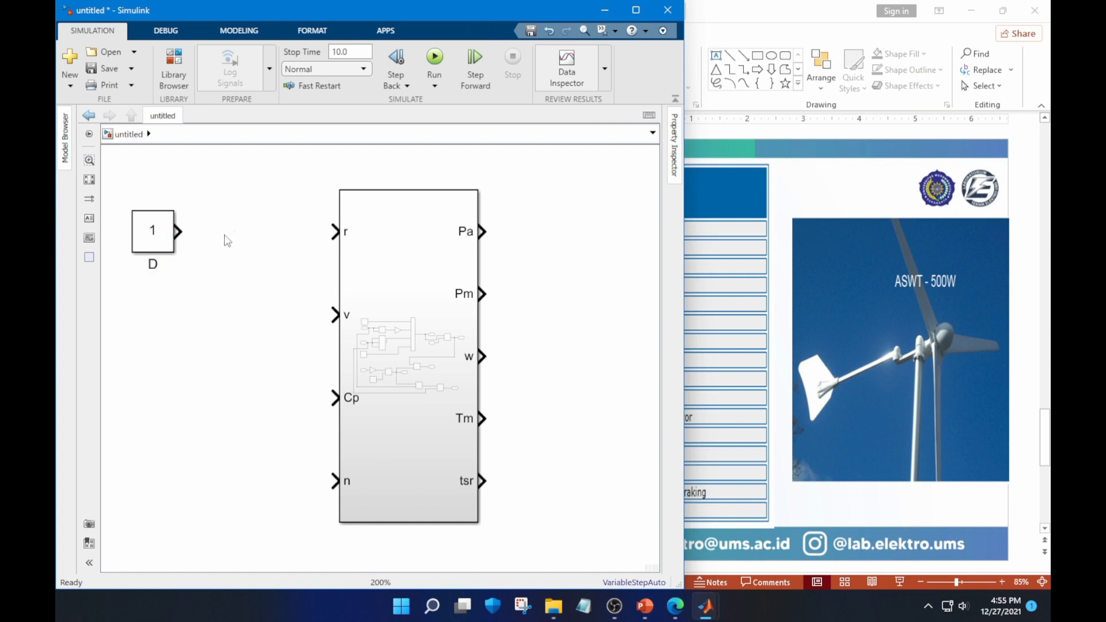
Insert a Gain block between D and the Subsystem and connect D's output to it
{"action": "double_click", "coordinate": [225, 236]}
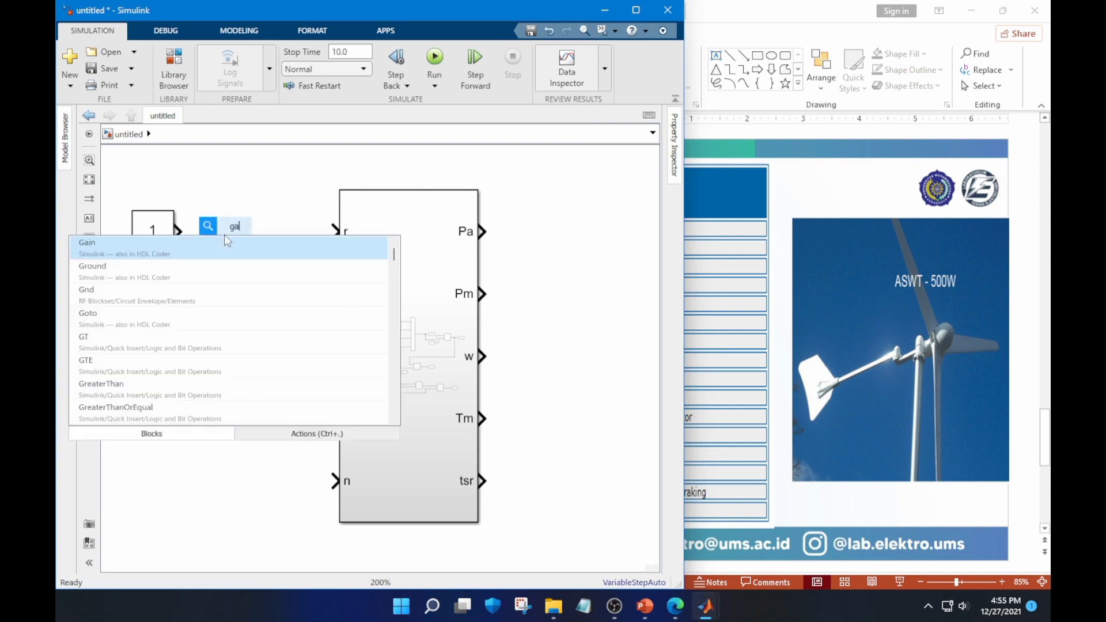
{"action": "type", "text": "gain"}
{"action": "key", "text": "Return"}
{"action": "left_click_drag", "start_coordinate": [173, 231], "coordinate": [204, 231]}
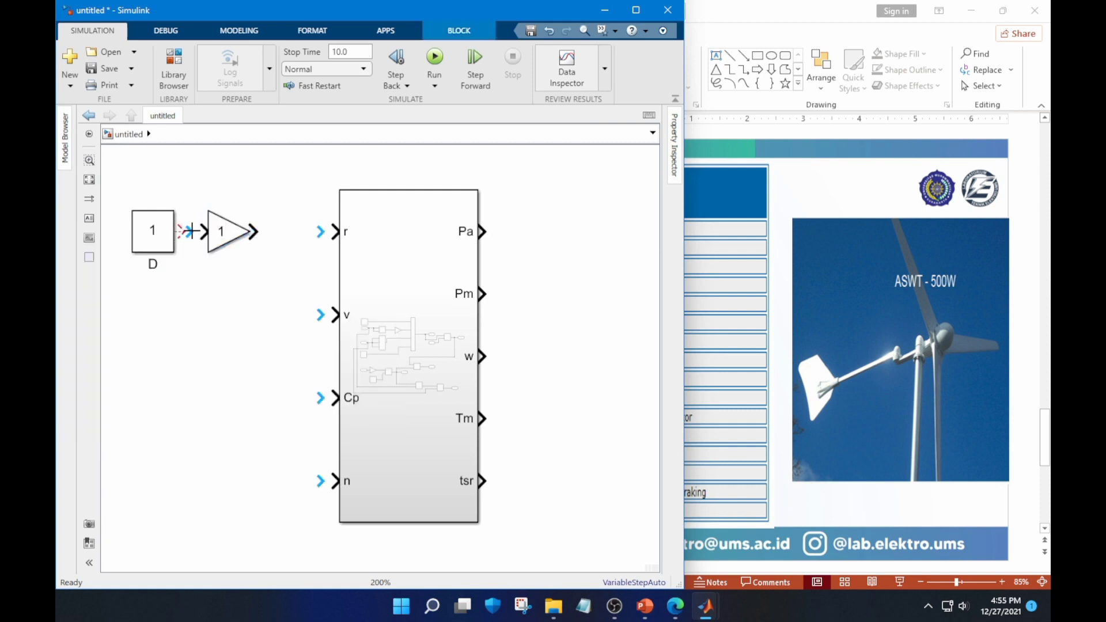
Set the gain to 1/2 and connect the Gain output to the Subsystem's r input
{"action": "double_click", "coordinate": [225, 236]}
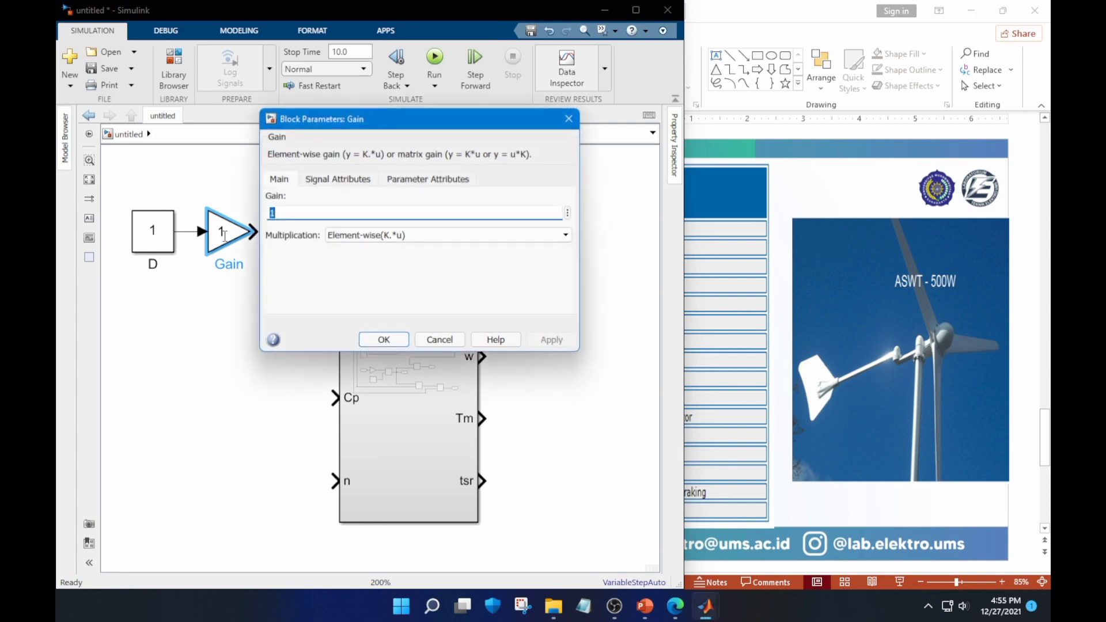
{"action": "type", "text": "1/2"}
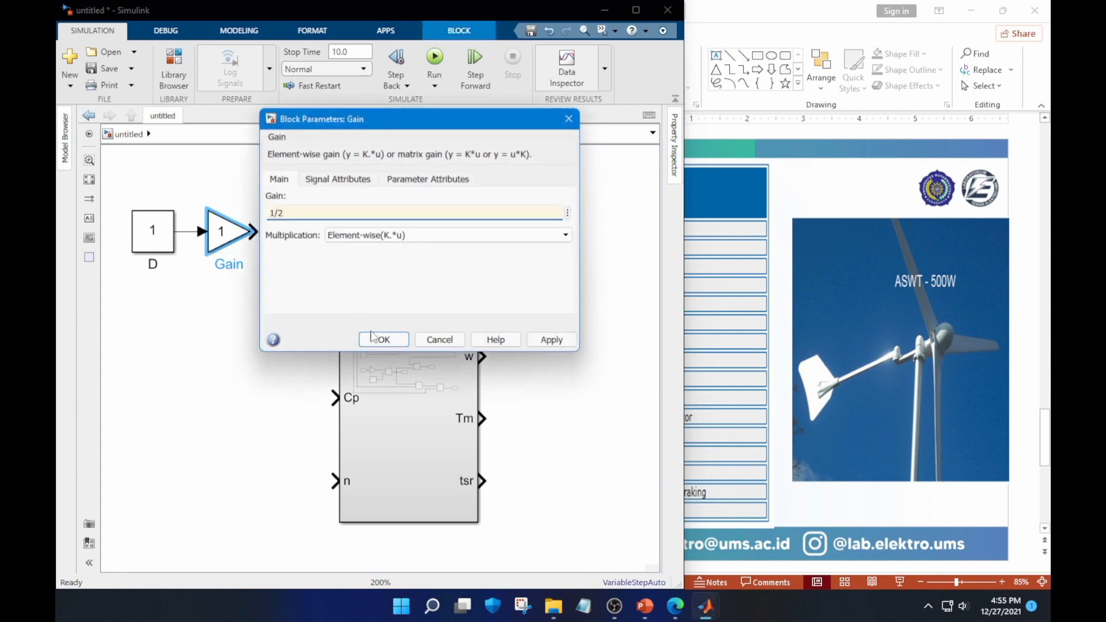
{"action": "left_click", "coordinate": [394, 340]}
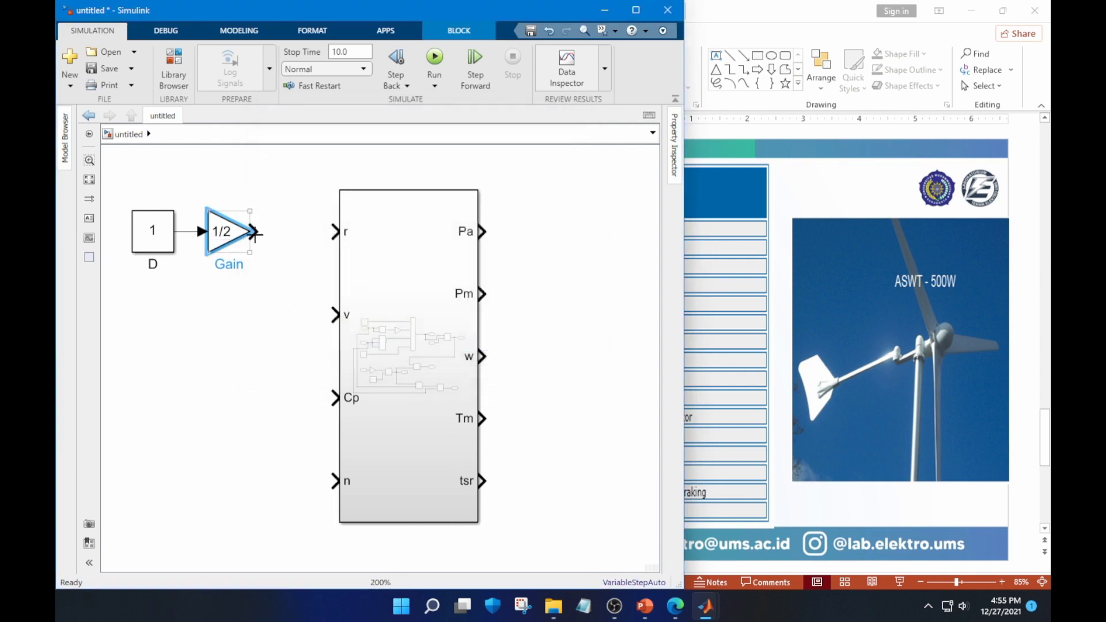
{"action": "left_click_drag", "start_coordinate": [254, 231], "coordinate": [333, 234]}
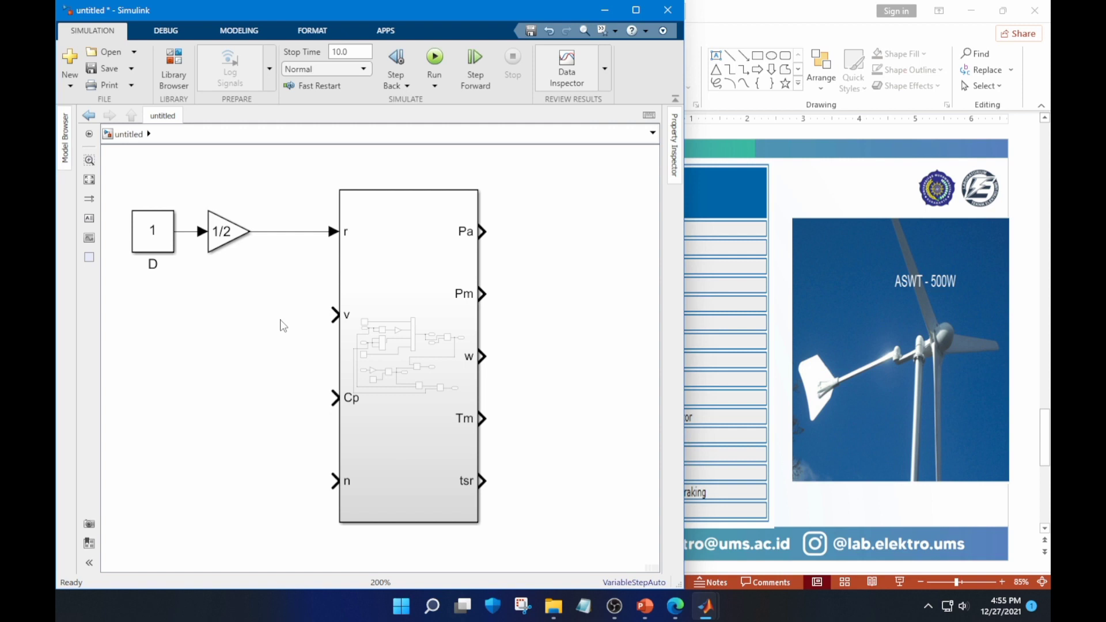
Add a Constant block connected to the Subsystem's v input and align it below block D
{"action": "type", "text": "c"}
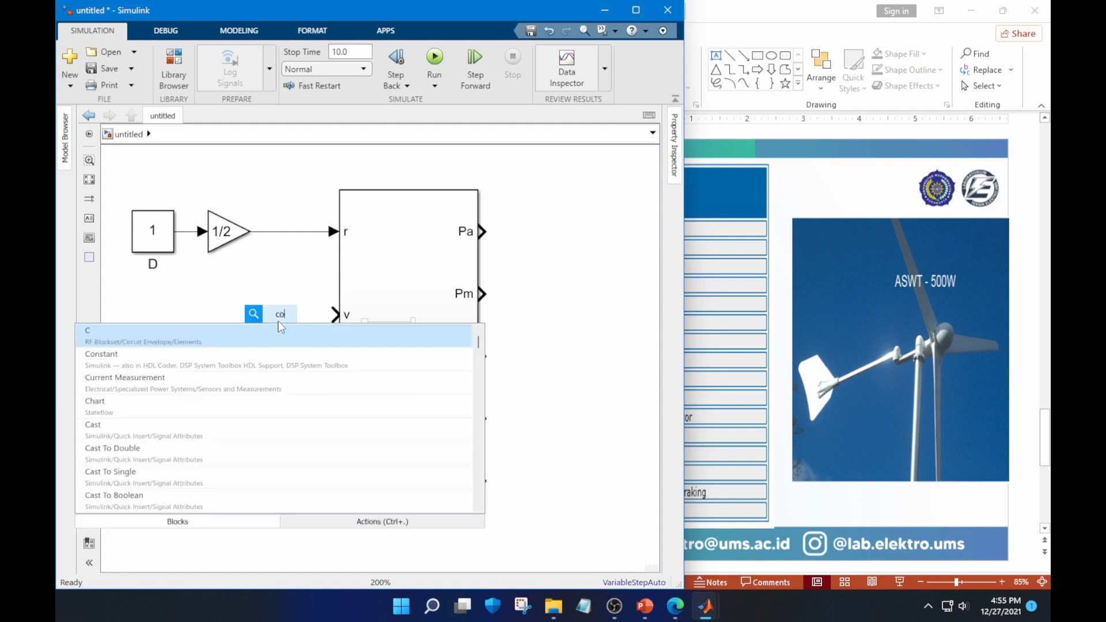
{"action": "type", "text": "o"}
{"action": "left_click", "coordinate": [206, 334]}
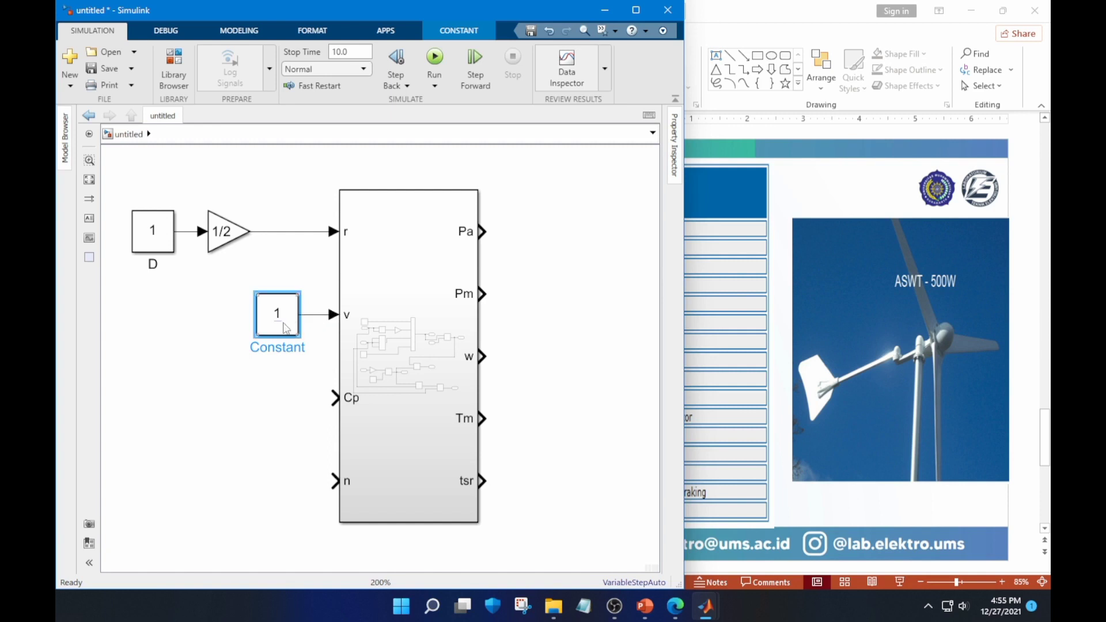
{"action": "left_click_drag", "start_coordinate": [284, 328], "coordinate": [160, 328]}
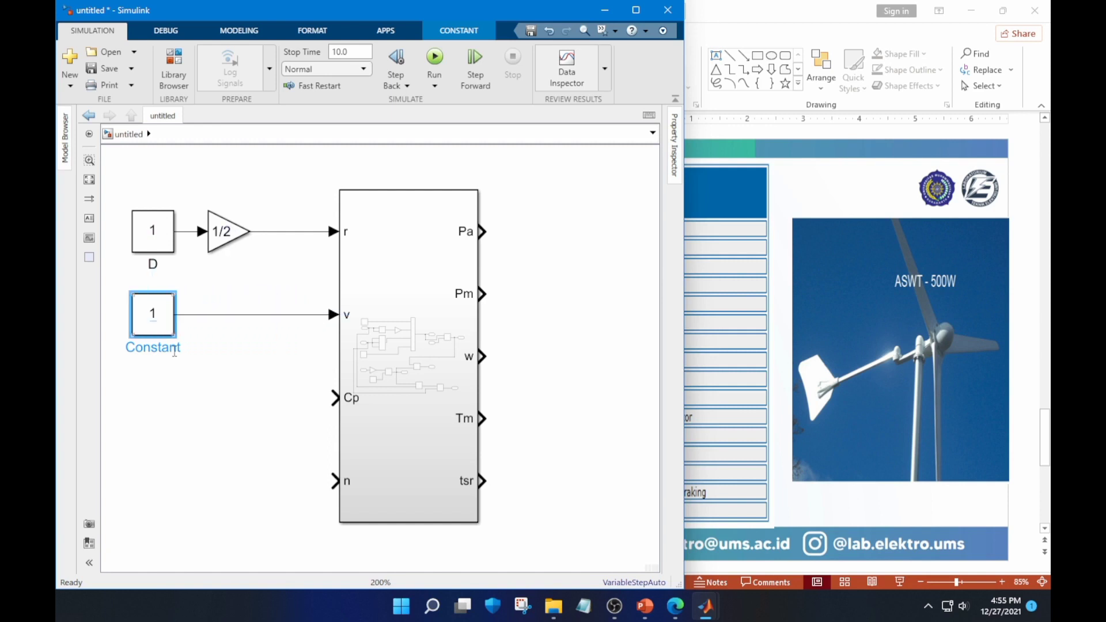
{"action": "left_click", "coordinate": [245, 383]}
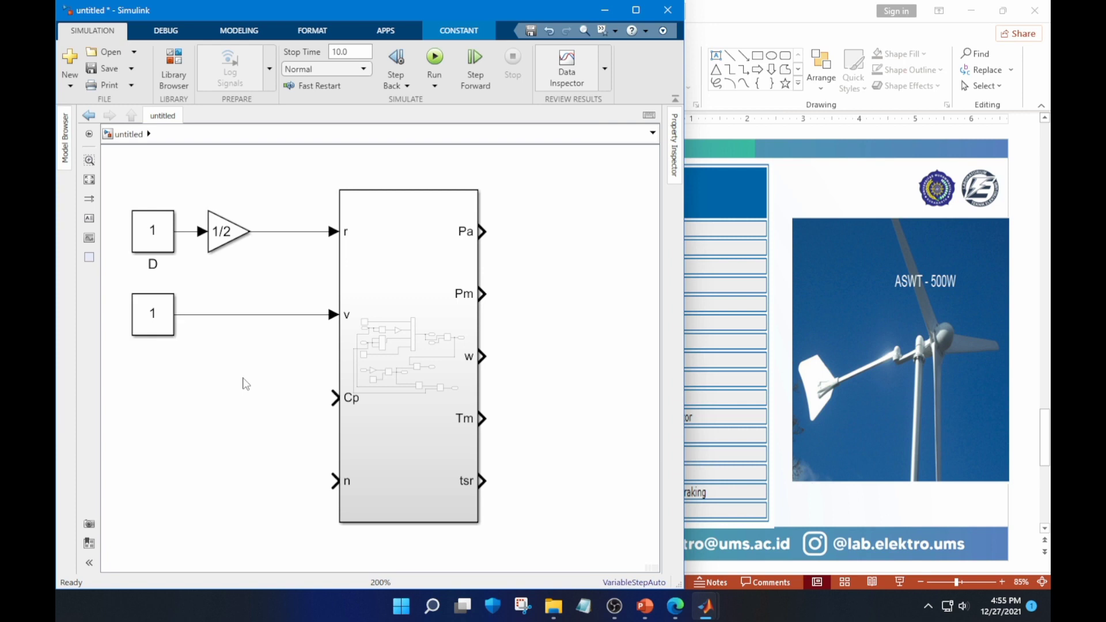
Rename the Constant block feeding v as "input v"
{"action": "left_click", "coordinate": [164, 342]}
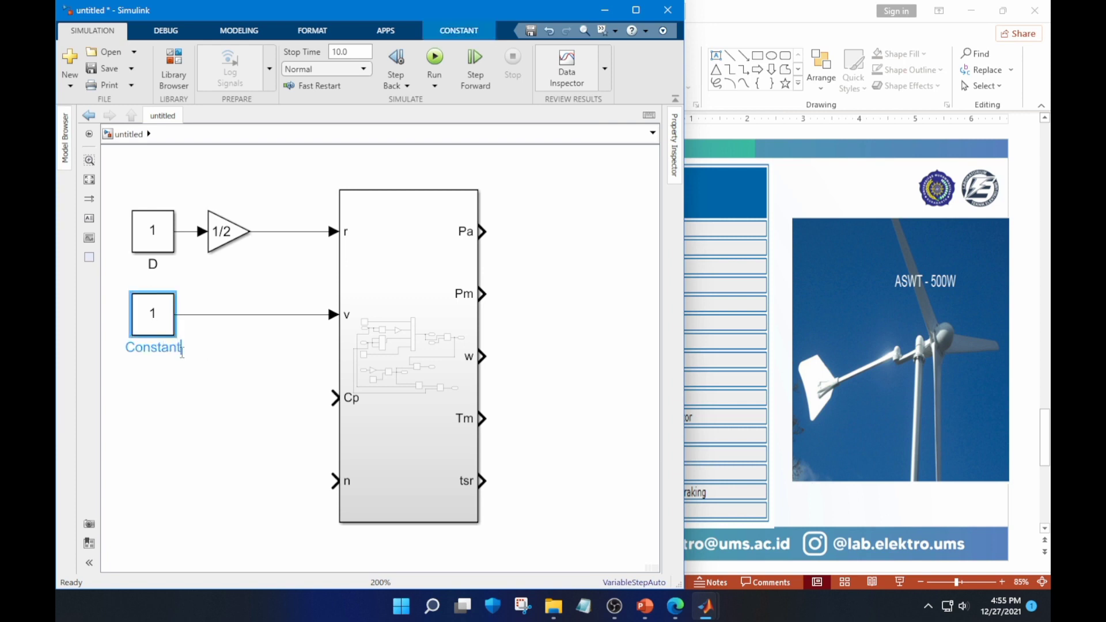
{"action": "key", "text": "BackSpace"}
{"action": "key", "text": "BackSpace"}
{"action": "key", "text": "BackSpace"}
{"action": "key", "text": "BackSpace"}
{"action": "key", "text": "BackSpace"}
{"action": "key", "text": "BackSpace"}
{"action": "key", "text": "BackSpace"}
{"action": "key", "text": "BackSpace"}
{"action": "type", "text": "in"}
{"action": "key", "text": "BackSpace"}
{"action": "type", "text": "put v"}
{"action": "left_click", "coordinate": [235, 387]}
Shorten the name of the Constant block feeding v to "in v"
{"action": "left_click", "coordinate": [169, 351]}
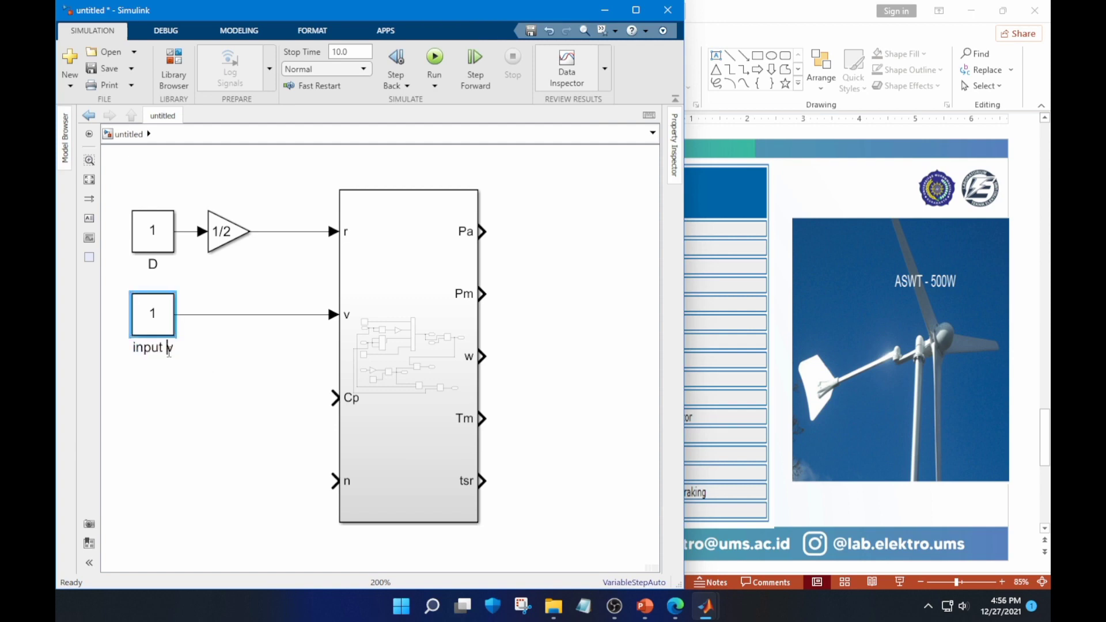
{"action": "key", "text": "BackSpace"}
{"action": "key", "text": "Delete"}
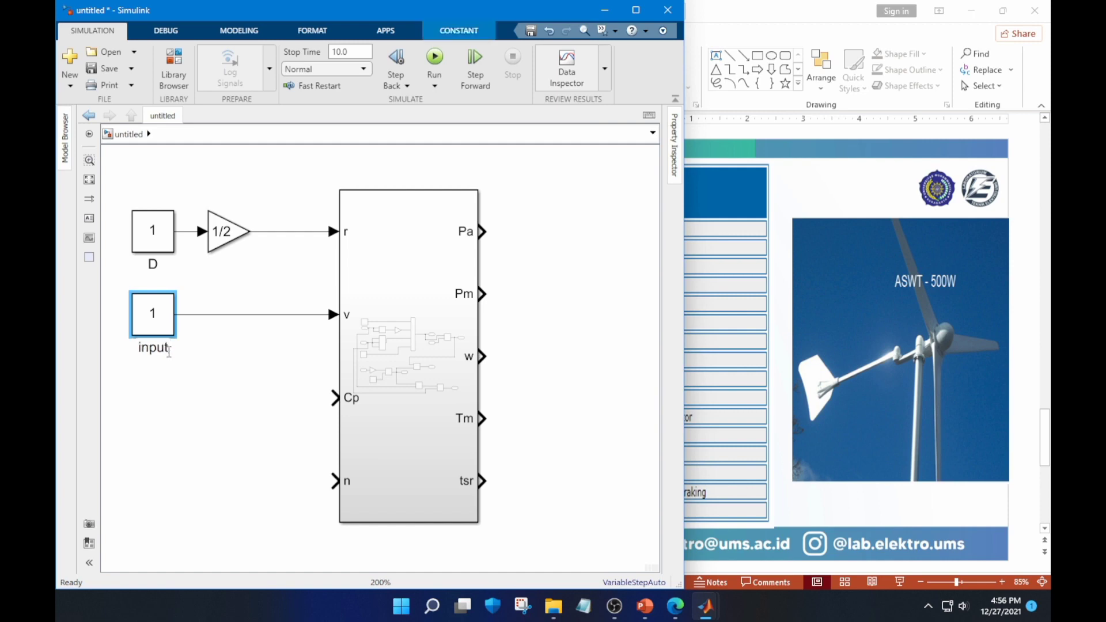
{"action": "key", "text": "BackSpace"}
{"action": "key", "text": "BackSpace"}
{"action": "key", "text": "BackSpace"}
{"action": "key", "text": "BackSpace"}
{"action": "key", "text": "BackSpace"}
{"action": "type", "text": "in v"}
{"action": "left_click", "coordinate": [202, 408]}
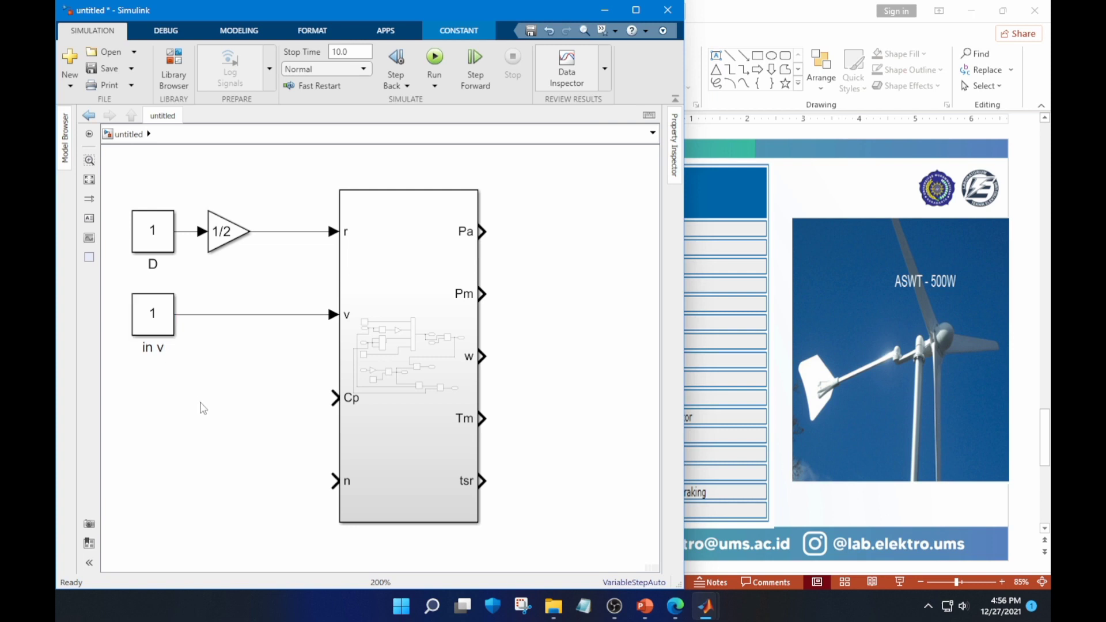
Add a third Constant block, connect it to the Subsystem's Cp input and align it below the other constants
{"action": "left_click", "coordinate": [277, 395]}
{"action": "type", "text": "co"}
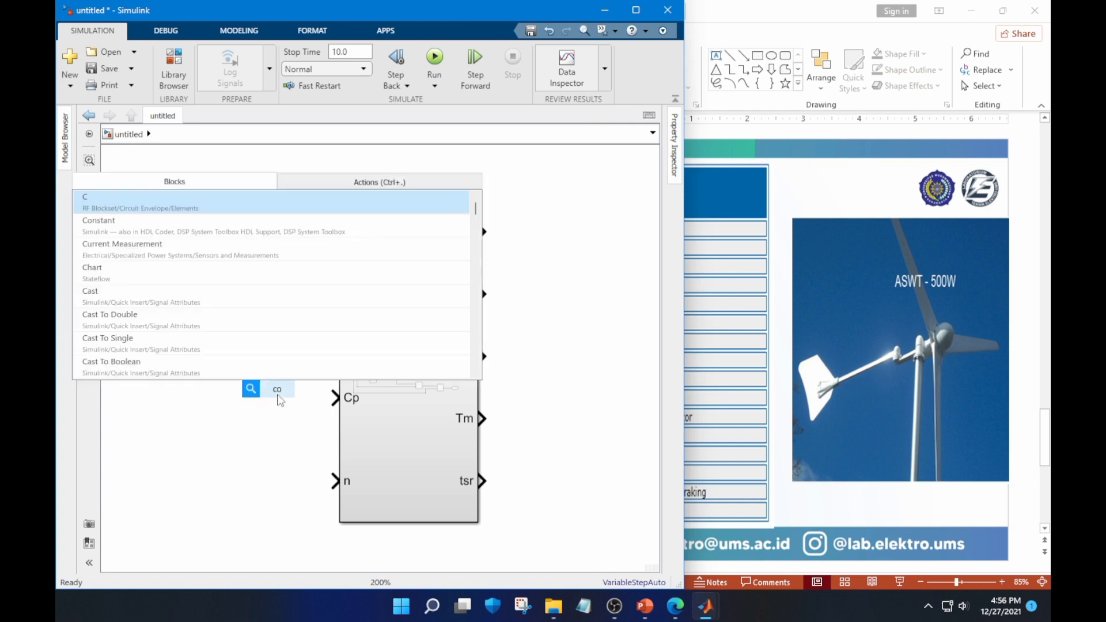
{"action": "left_click", "coordinate": [217, 209]}
{"action": "mouse_move", "coordinate": [252, 394]}
{"action": "left_mouse_down"}
{"action": "mouse_move", "coordinate": [128, 397]}
{"action": "mouse_move", "coordinate": [334, 398]}
{"action": "left_mouse_up"}
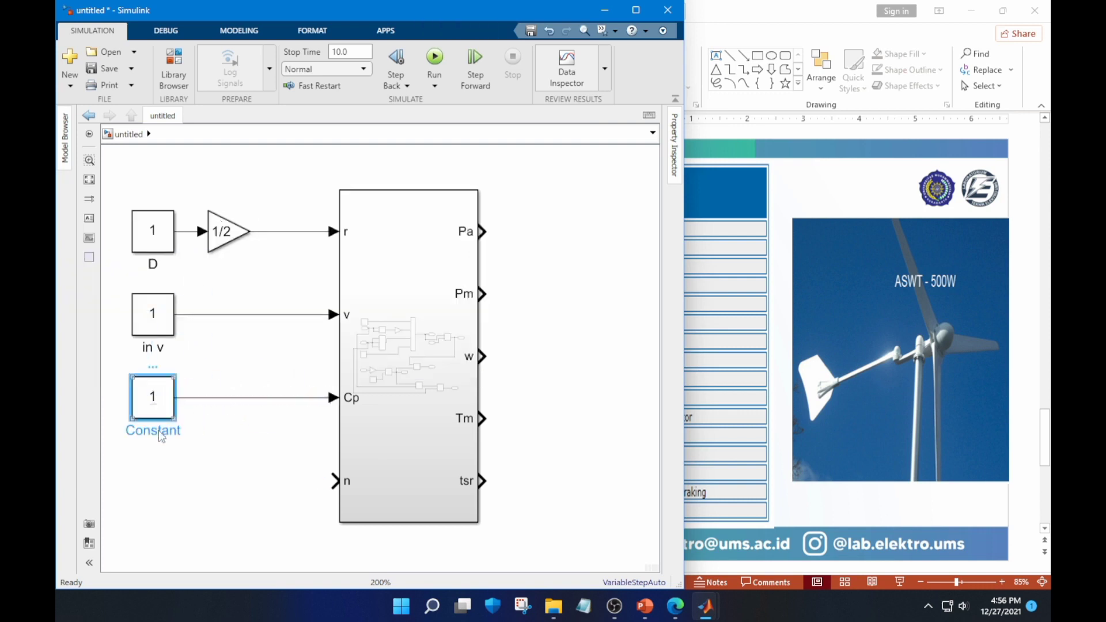
Rename the Constant block feeding Cp as "koefisien daya"
{"action": "left_click", "coordinate": [159, 431]}
{"action": "key", "text": "BackSpace"}
{"action": "key", "text": "BackSpace"}
{"action": "key", "text": "BackSpace"}
{"action": "key", "text": "BackSpace"}
{"action": "key", "text": "Delete"}
{"action": "key", "text": "Delete"}
{"action": "key", "text": "Delete"}
{"action": "key", "text": "Delete"}
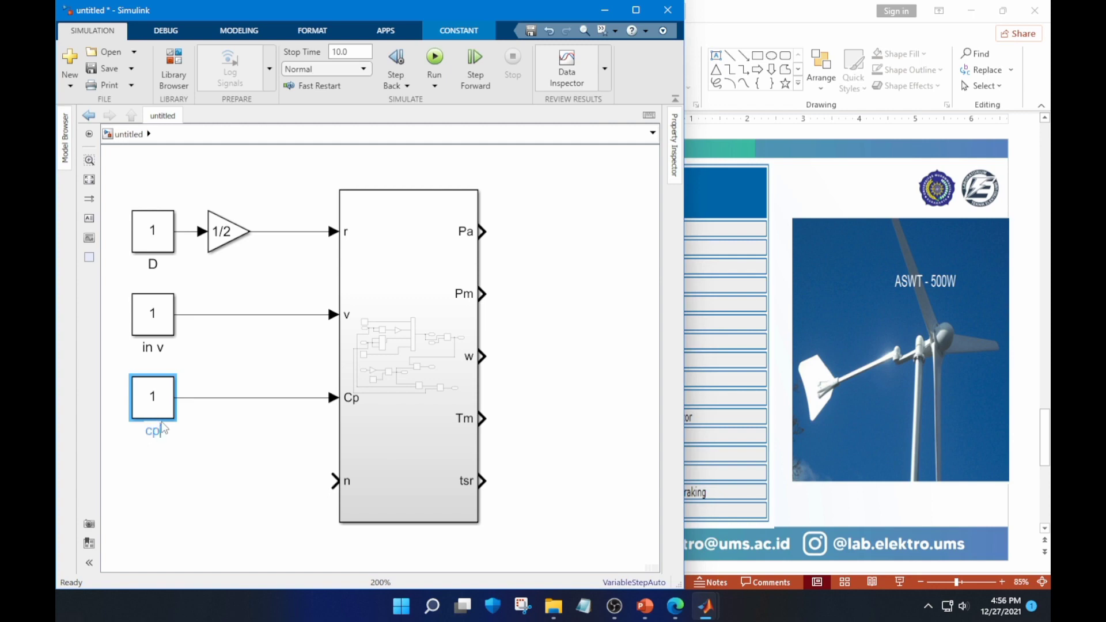
{"action": "key", "text": "BackSpace"}
{"action": "key", "text": "BackSpace"}
{"action": "type", "text": "Cp"}
{"action": "key", "text": "BackSpace"}
{"action": "type", "text": "koefisien daya"}
Rename the Constant block feeding v as "kecepatan angin" and block D as "Diameter"
{"action": "left_click", "coordinate": [165, 348]}
{"action": "key", "text": "BackSpace"}
{"action": "key", "text": "BackSpace"}
{"action": "key", "text": "BackSpace"}
{"action": "key", "text": "BackSpace"}
{"action": "type", "text": "k"}
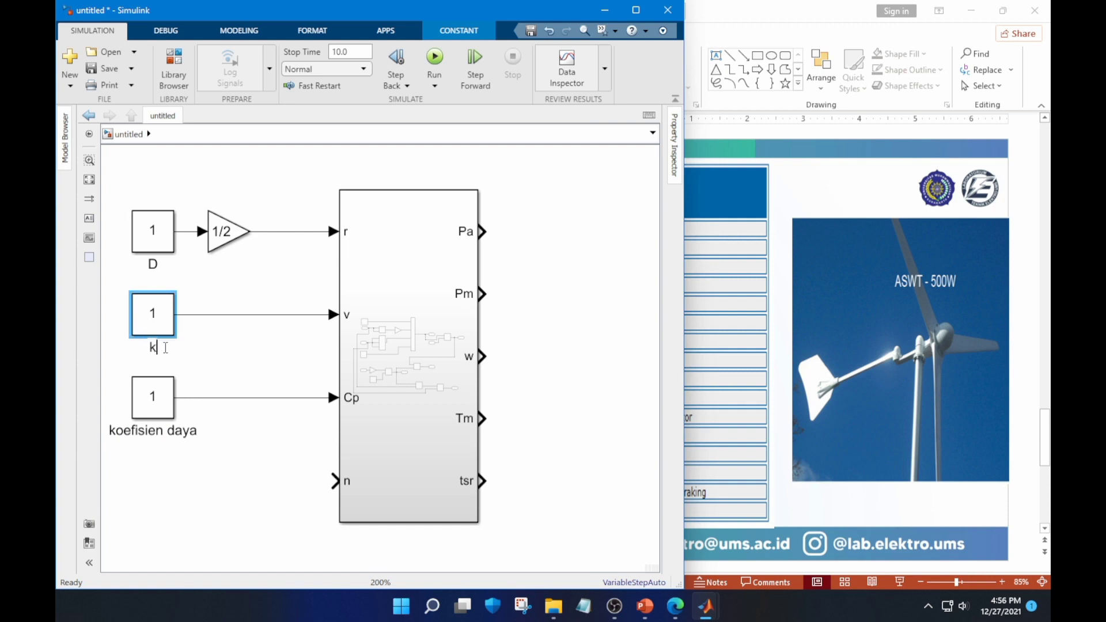
{"action": "type", "text": "ecepatan "}
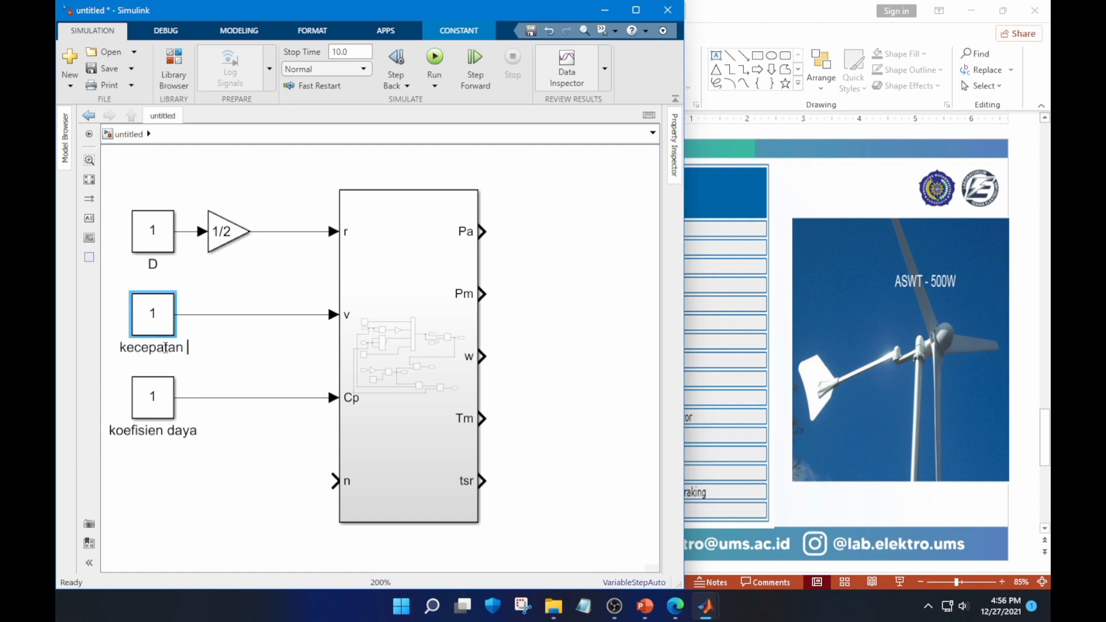
{"action": "type", "text": "angin"}
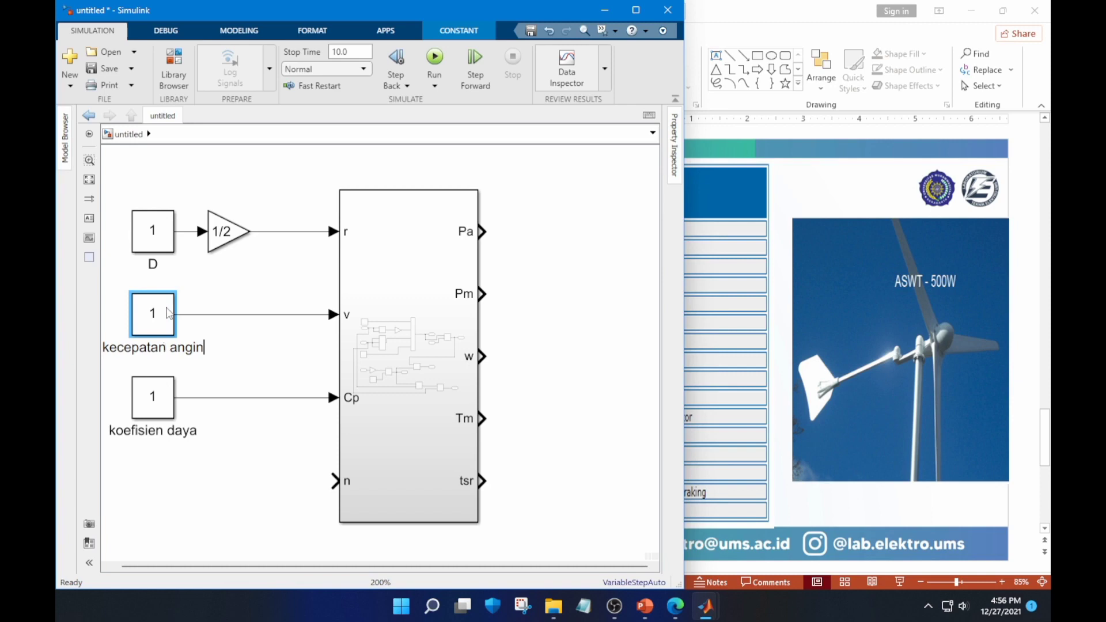
{"action": "left_click", "coordinate": [158, 266]}
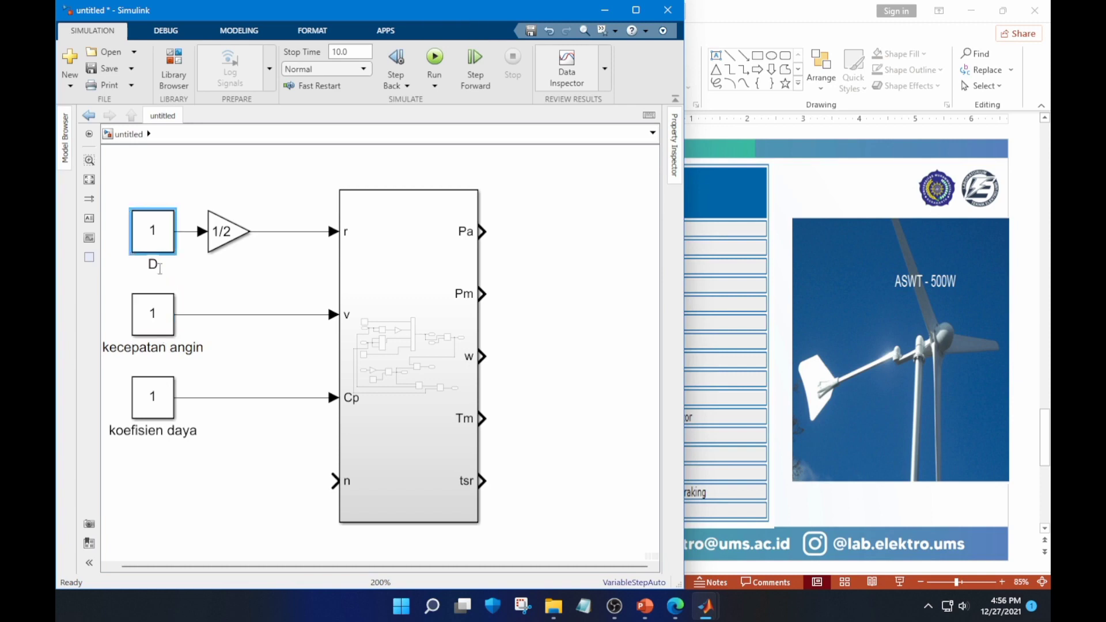
{"action": "type", "text": "iameter"}
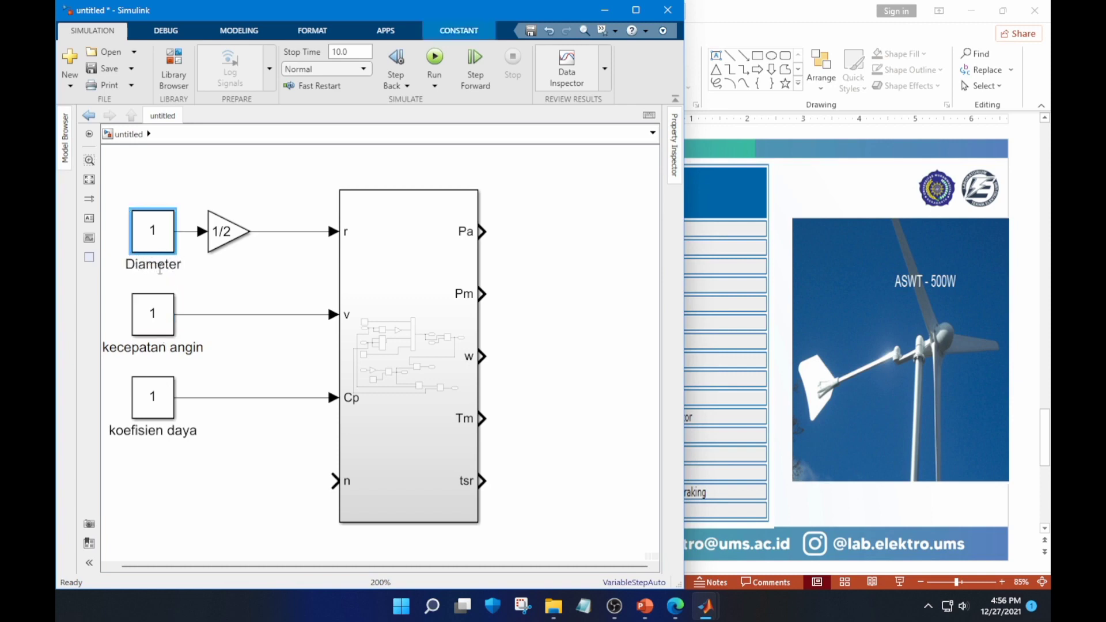
{"action": "type", "text": " sudu"}
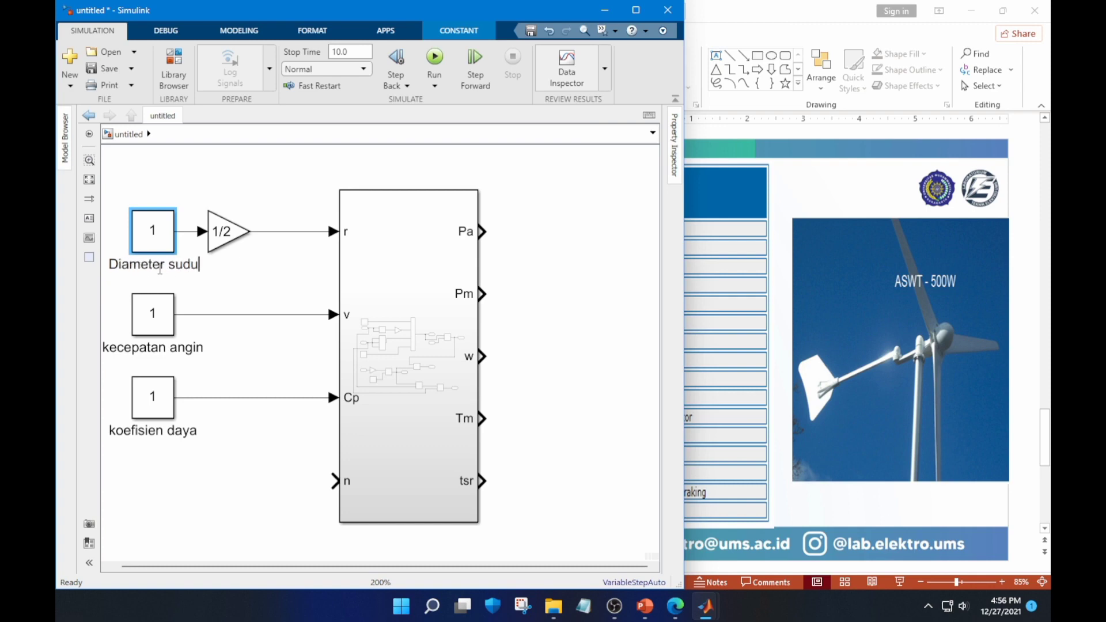
Extend the diameter block's name to "Diameter sudu" and add a fourth Constant block connected to the Subsystem's n input
{"action": "left_click", "coordinate": [158, 403]}
{"action": "key", "text": "ctrl+c"}
{"action": "key", "text": "ctrl+v"}
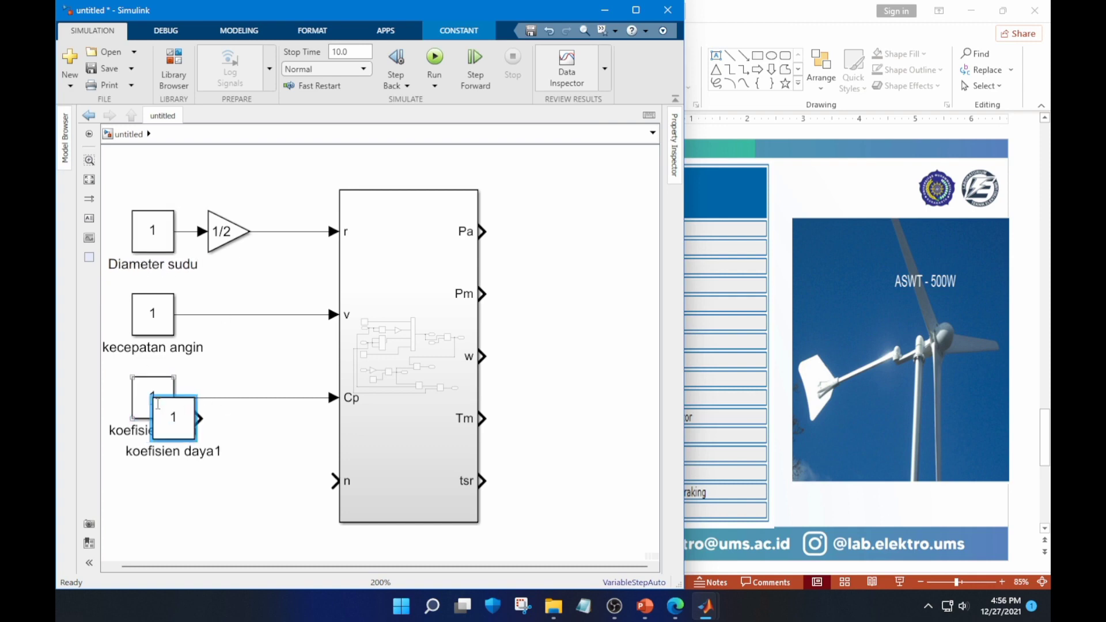
{"action": "mouse_move", "coordinate": [182, 427]}
{"action": "left_mouse_down"}
{"action": "mouse_move", "coordinate": [170, 487]}
{"action": "mouse_move", "coordinate": [336, 481]}
{"action": "left_mouse_up"}
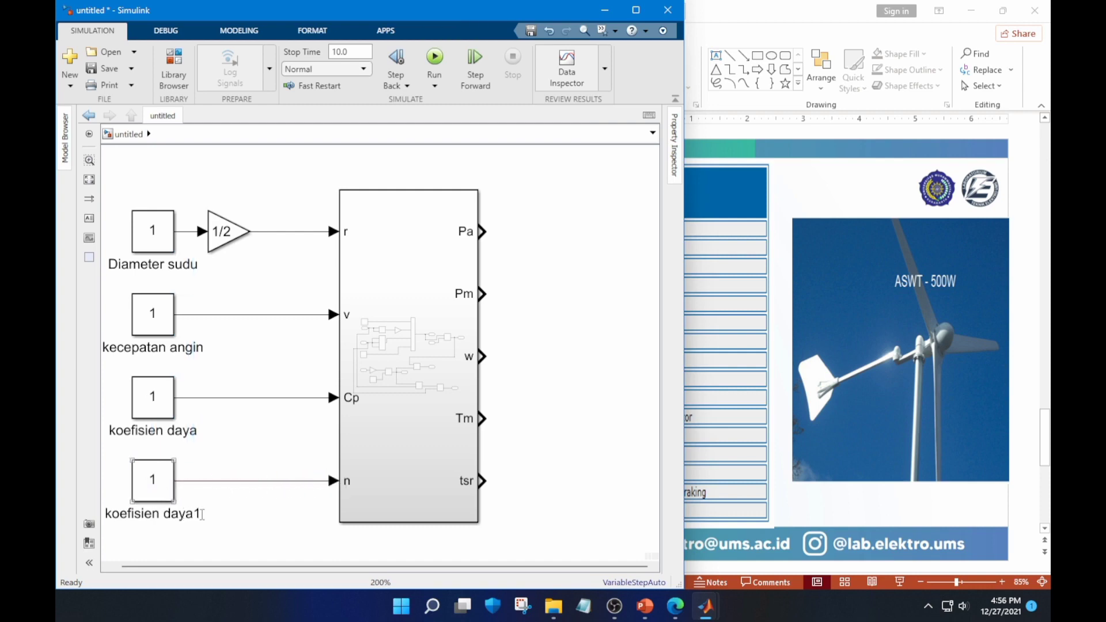
Rename the Constant block feeding n as "kecepatan putaran"
{"action": "left_click", "coordinate": [202, 514]}
{"action": "key", "text": "BackSpace"}
{"action": "key", "text": "BackSpace"}
{"action": "key", "text": "BackSpace"}
{"action": "key", "text": "BackSpace"}
{"action": "key", "text": "BackSpace"}
{"action": "key", "text": "BackSpace"}
{"action": "key", "text": "BackSpace"}
{"action": "key", "text": "BackSpace"}
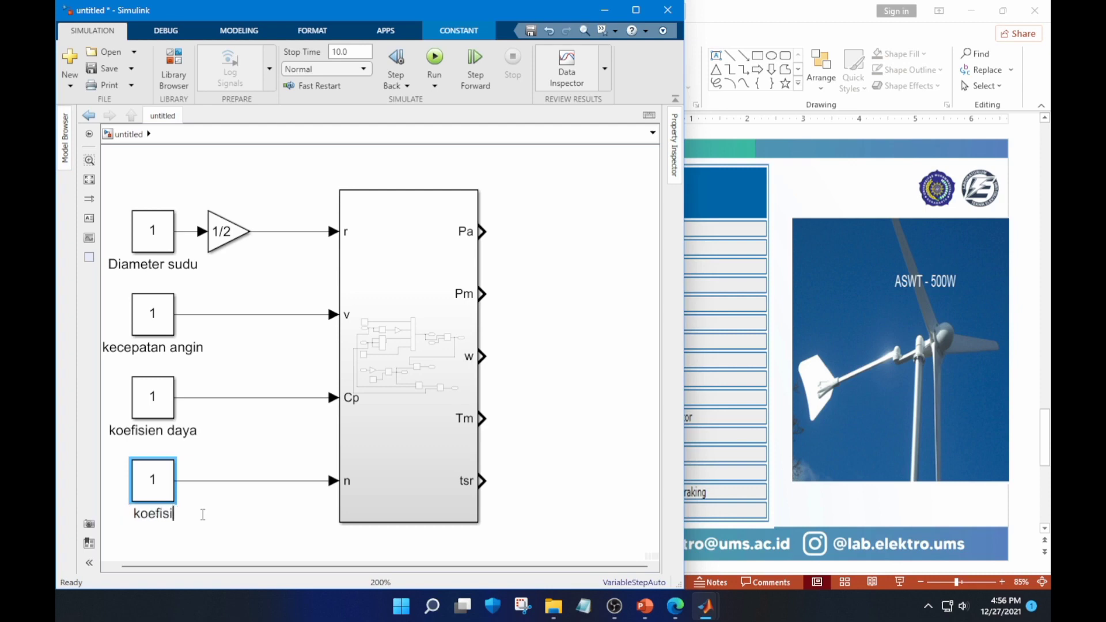
{"action": "key", "text": "BackSpace"}
{"action": "key", "text": "BackSpace"}
{"action": "key", "text": "BackSpace"}
{"action": "key", "text": "BackSpace"}
{"action": "key", "text": "BackSpace"}
{"action": "key", "text": "BackSpace"}
{"action": "key", "text": "BackSpace"}
{"action": "type", "text": "kecepatan putara"}
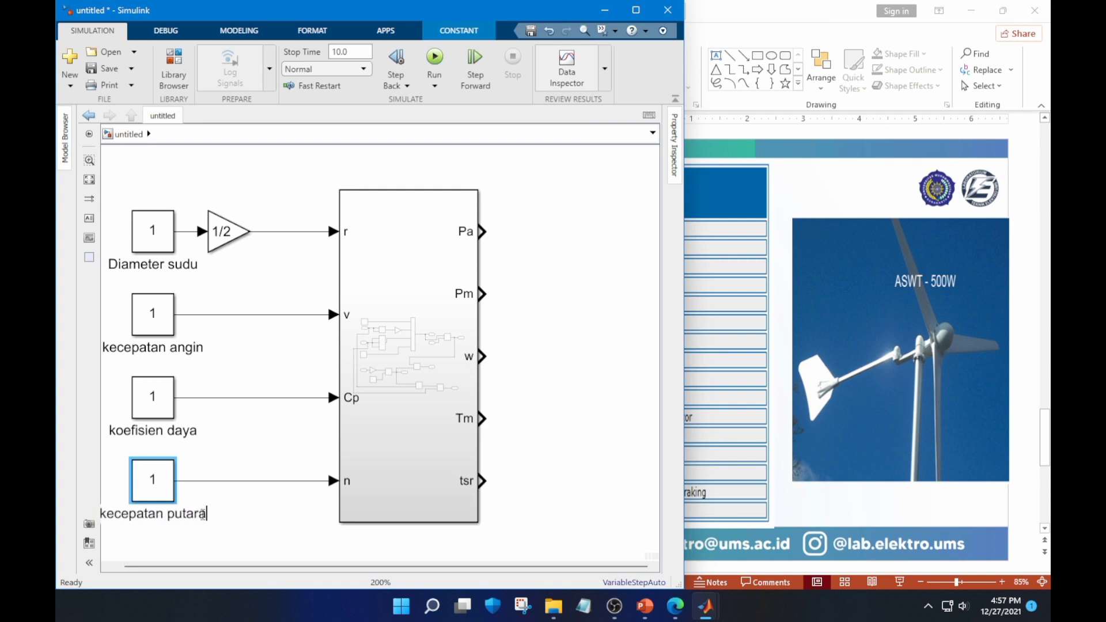
{"action": "type", "text": "n"}
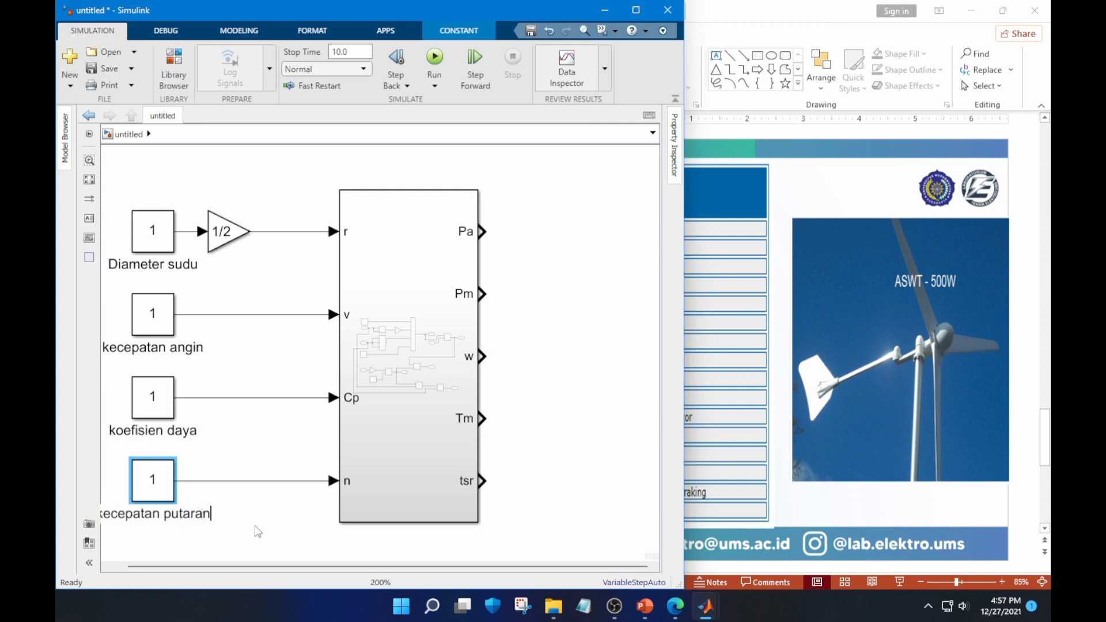
{"action": "left_click", "coordinate": [256, 533]}
Add a Display block and connect it to the Subsystem's Pa output
{"action": "left_click_drag", "start_coordinate": [239, 566], "coordinate": [217, 566]}
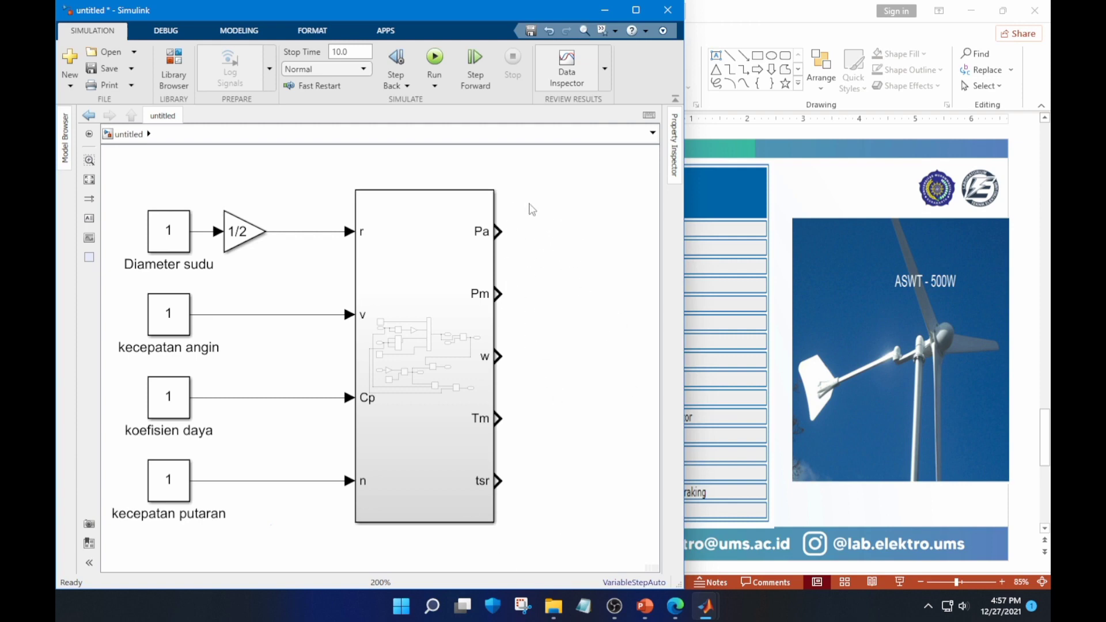
{"action": "left_click", "coordinate": [529, 204]}
{"action": "type", "text": "dis"}
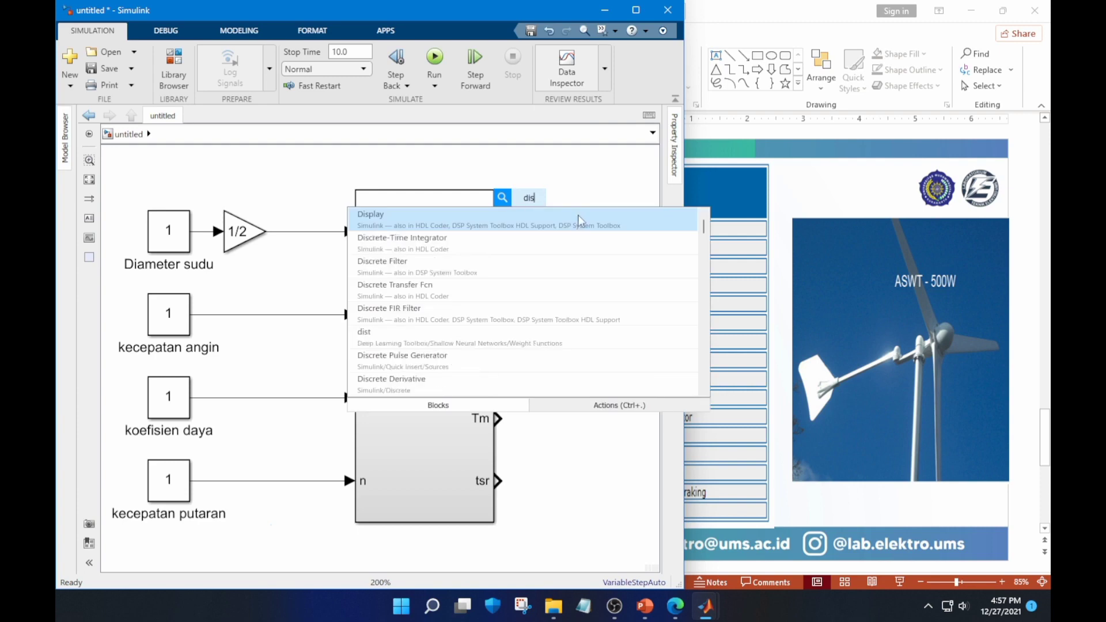
{"action": "left_click", "coordinate": [588, 220]}
{"action": "left_click_drag", "start_coordinate": [539, 208], "coordinate": [615, 238]}
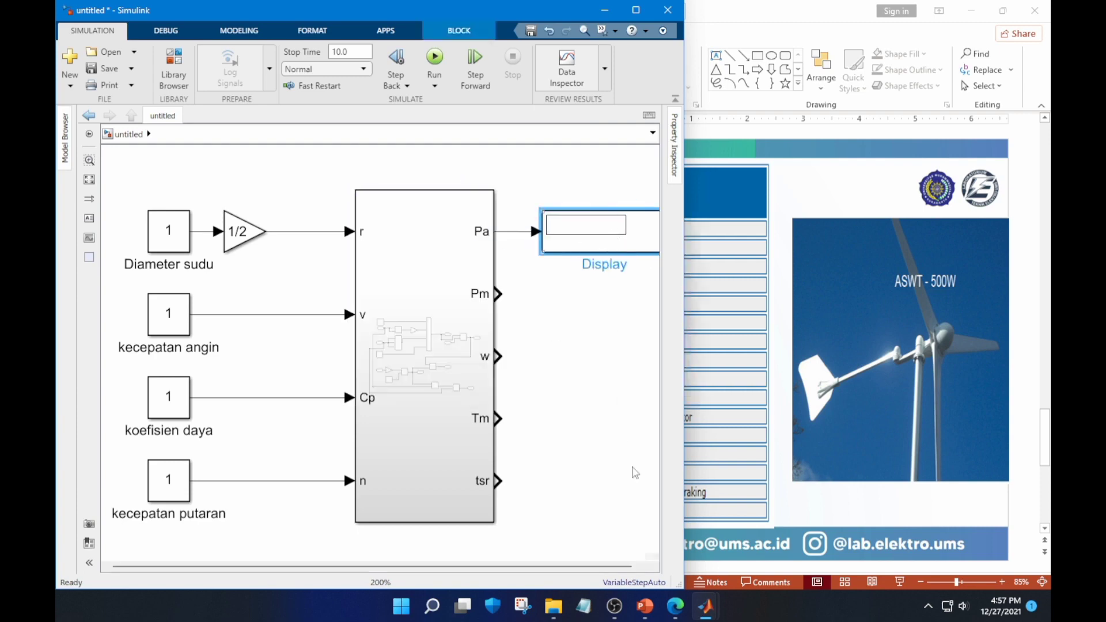
Make three copies of the Display block, stack them beside the Pm, w and Tm outputs, and connect Pm to its Display
{"action": "left_click_drag", "start_coordinate": [624, 569], "coordinate": [641, 569]}
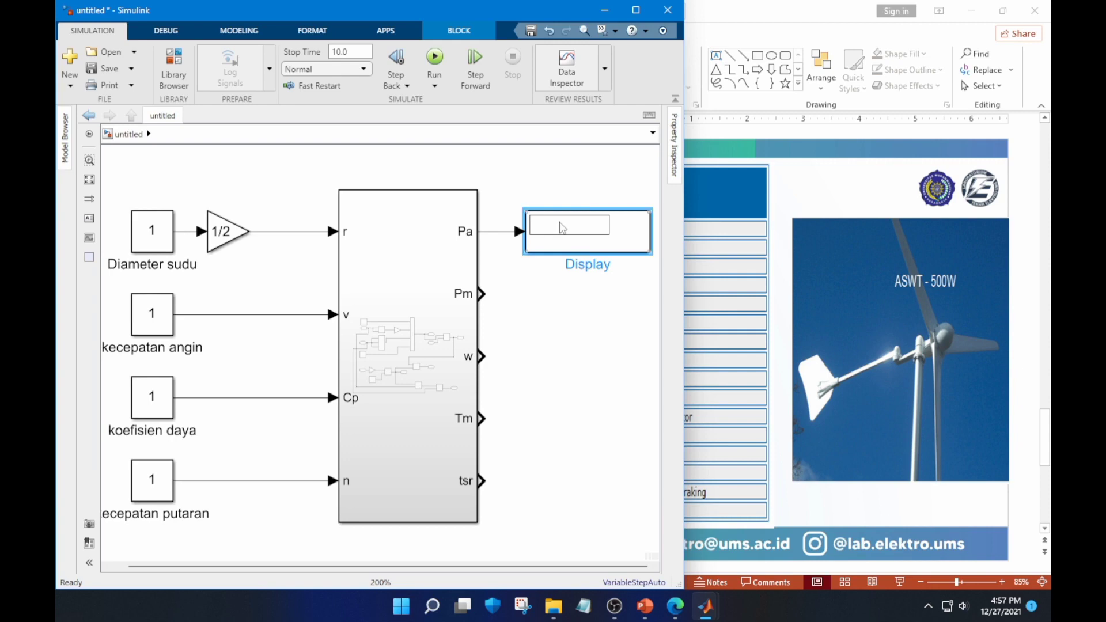
{"action": "key", "text": "ctrl+v"}
{"action": "key", "text": "ctrl+v"}
{"action": "key", "text": "ctrl+v"}
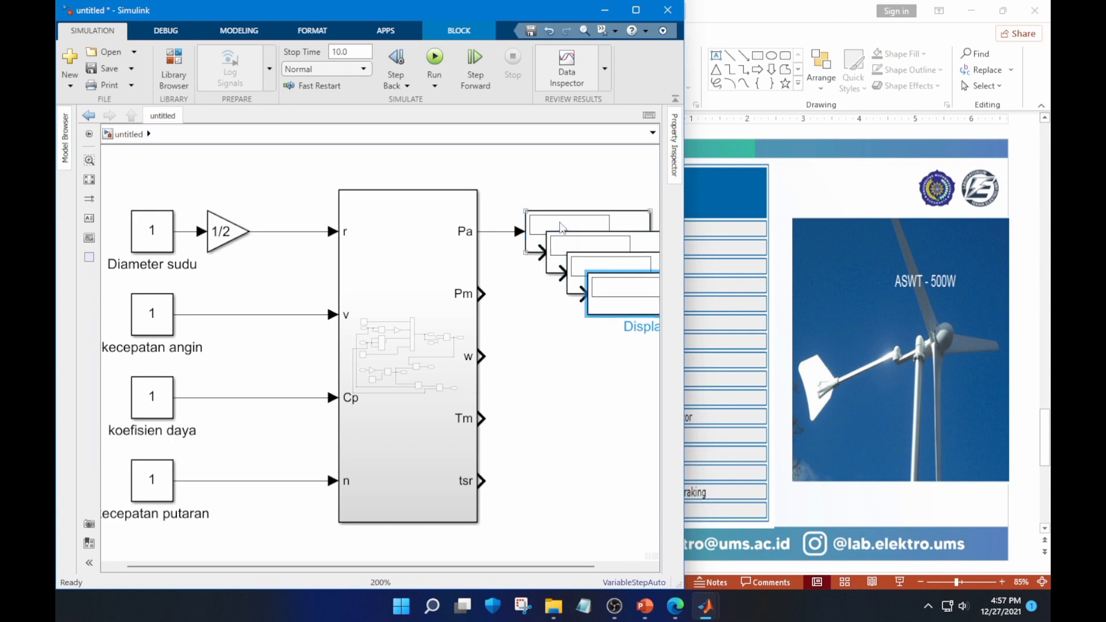
{"action": "left_click_drag", "start_coordinate": [593, 243], "coordinate": [576, 355]}
{"action": "left_click", "coordinate": [503, 295]}
{"action": "left_click_drag", "start_coordinate": [626, 310], "coordinate": [557, 434]}
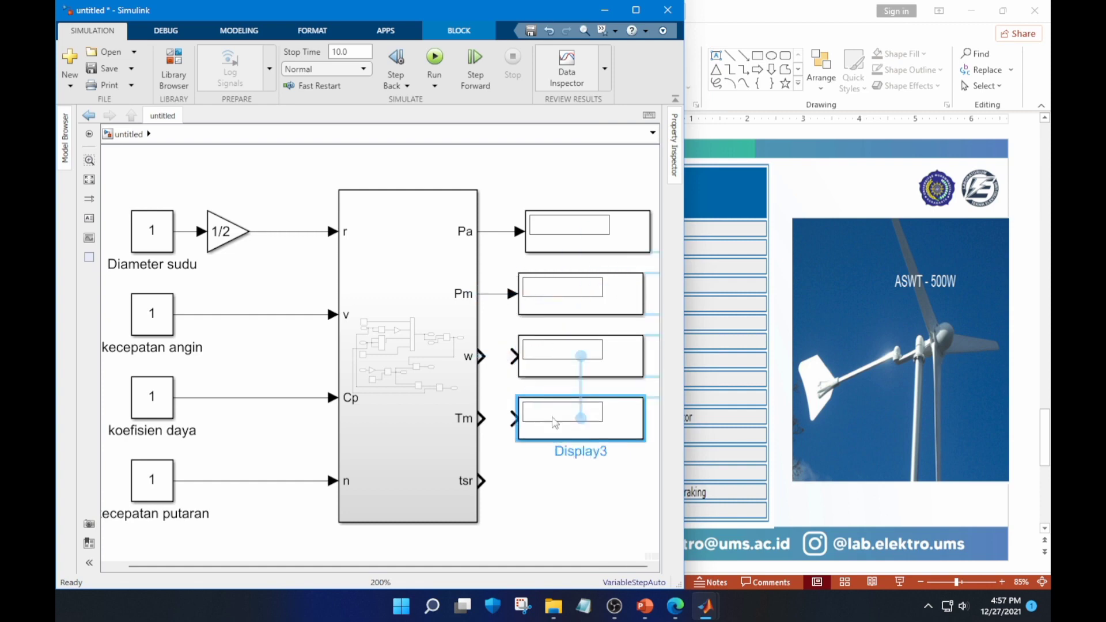
Try to connect the Subsystem's w output to the Display block beside it
{"action": "left_click", "coordinate": [518, 358]}
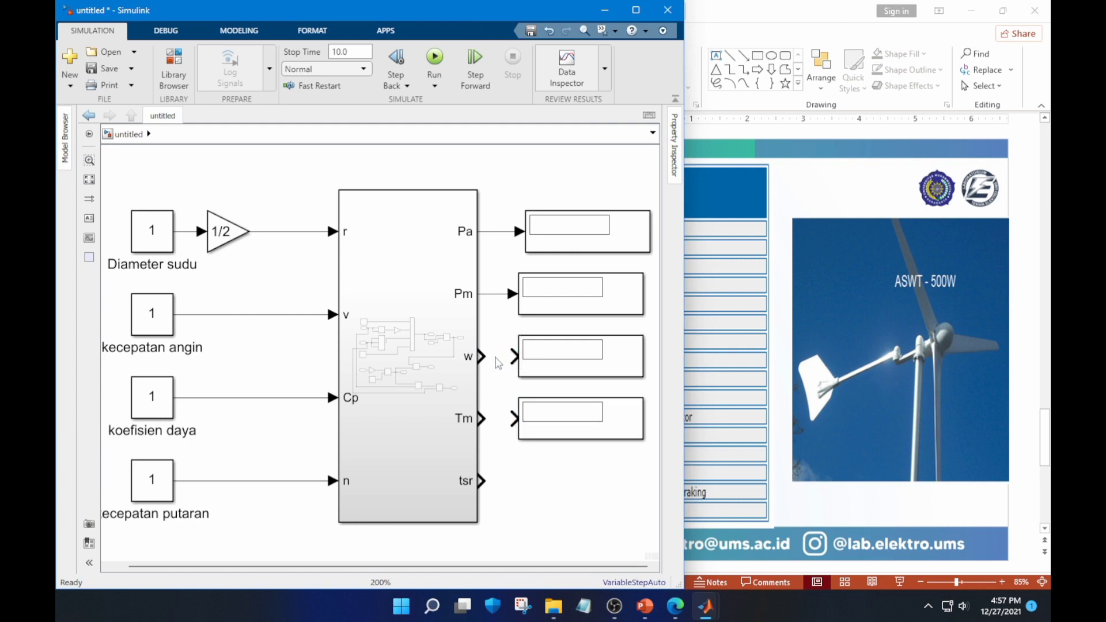
{"action": "left_click", "coordinate": [543, 363]}
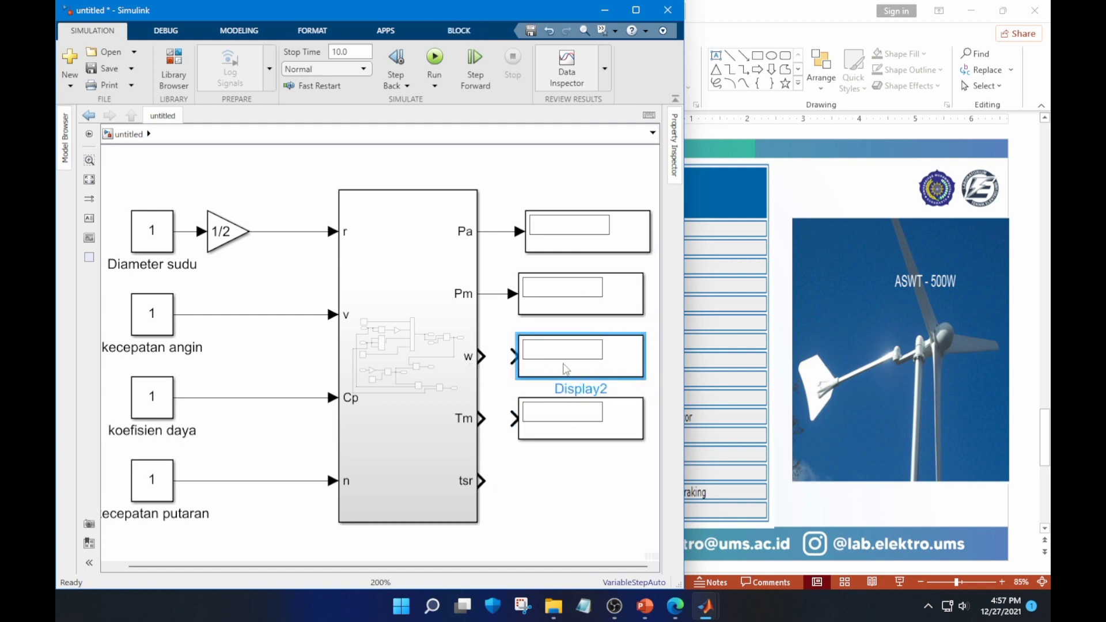
{"action": "double_click", "coordinate": [501, 356]}
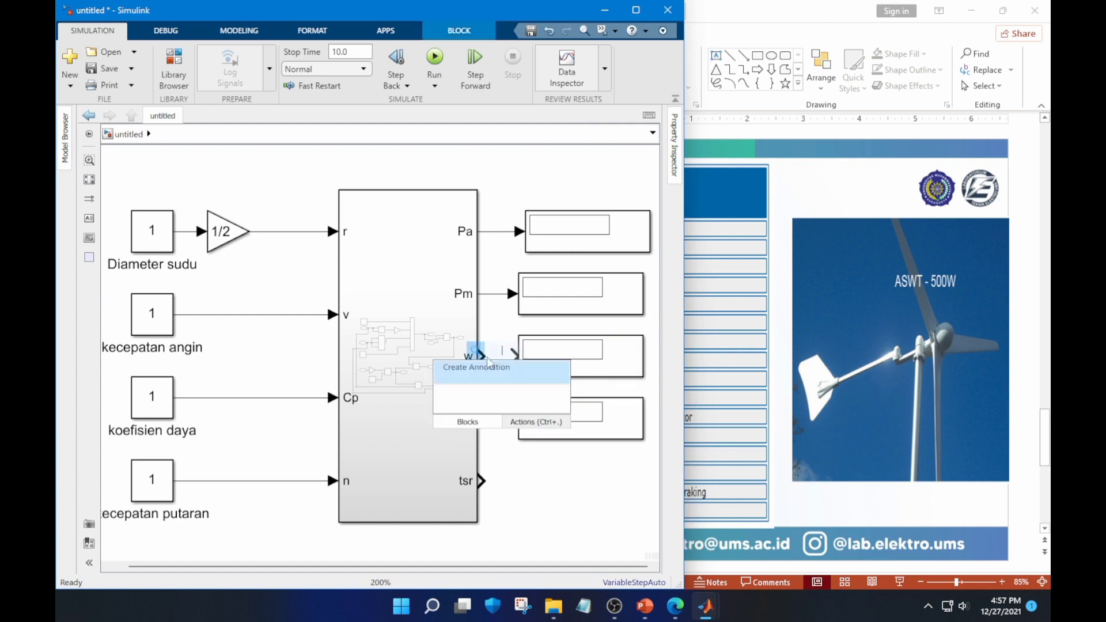
Duplicate the Display block beside Tm and align the copy below it, level with the Subsystem's tsr output
{"action": "left_click", "coordinate": [584, 425]}
{"action": "key", "text": "ctrl+c"}
{"action": "key", "text": "ctrl+v"}
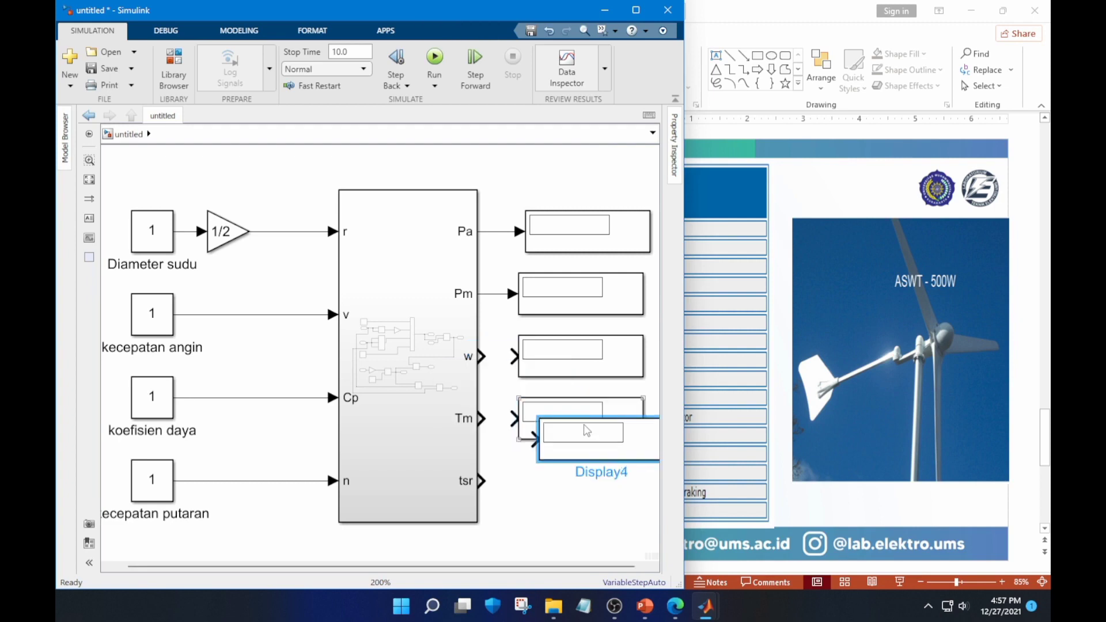
{"action": "left_click_drag", "start_coordinate": [587, 431], "coordinate": [550, 487]}
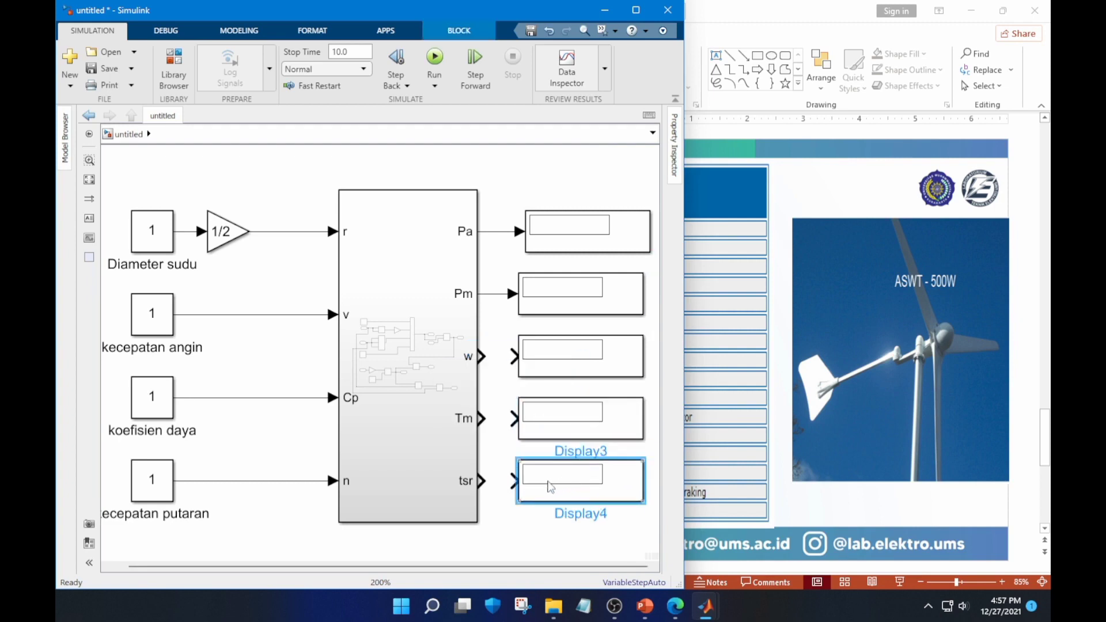
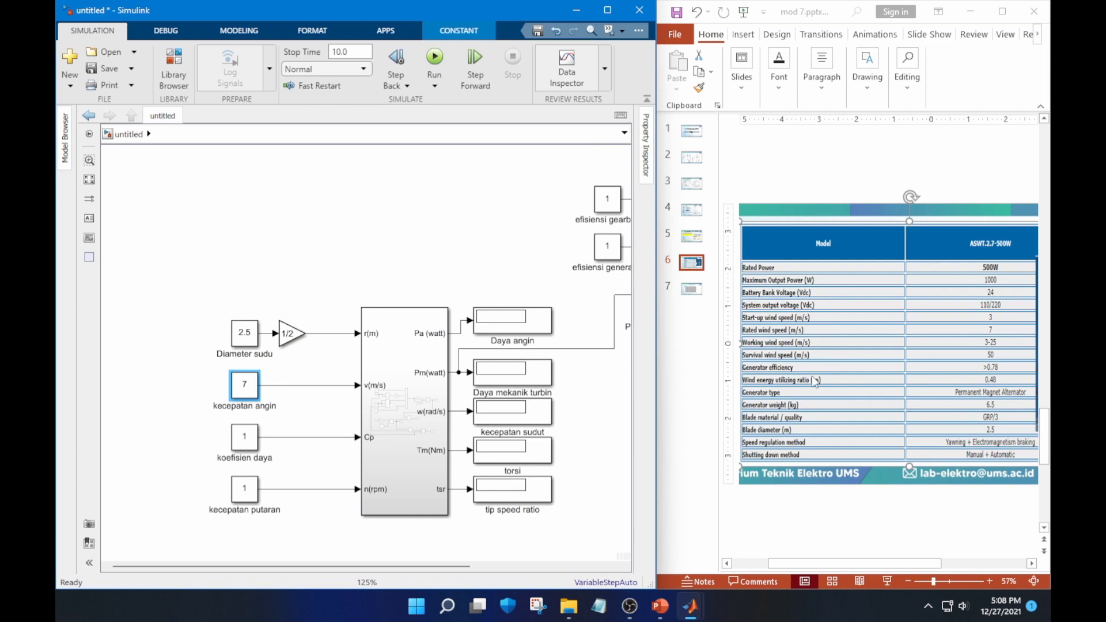
Set the koefisien daya constant to 0.48
{"action": "left_click", "coordinate": [243, 442]}
{"action": "double_click", "coordinate": [243, 445]}
{"action": "type", "text": "0.48"}
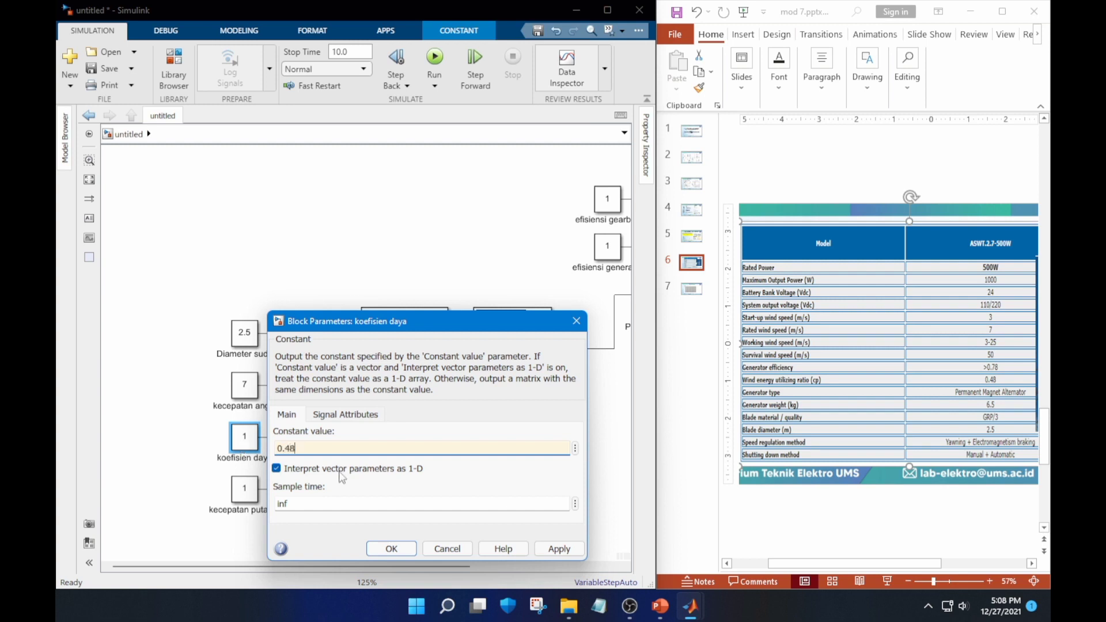
{"action": "left_click", "coordinate": [376, 549]}
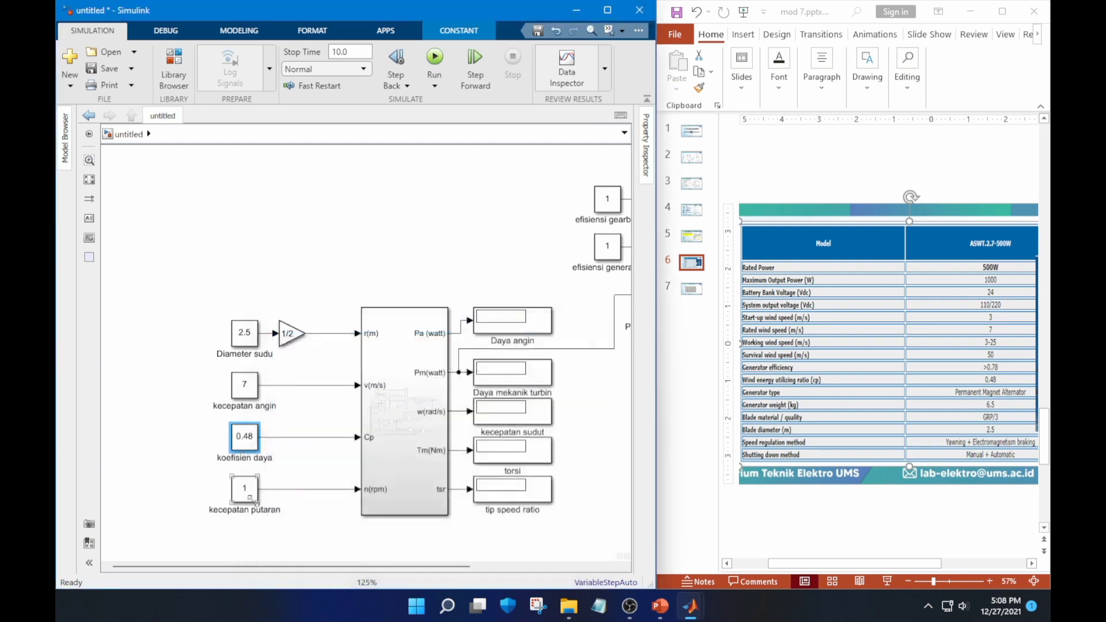
Bring up the generator rating table on slide 5 and set the kecepatan putaran constant to 1500
{"action": "left_click", "coordinate": [687, 233]}
{"action": "left_click", "coordinate": [691, 236]}
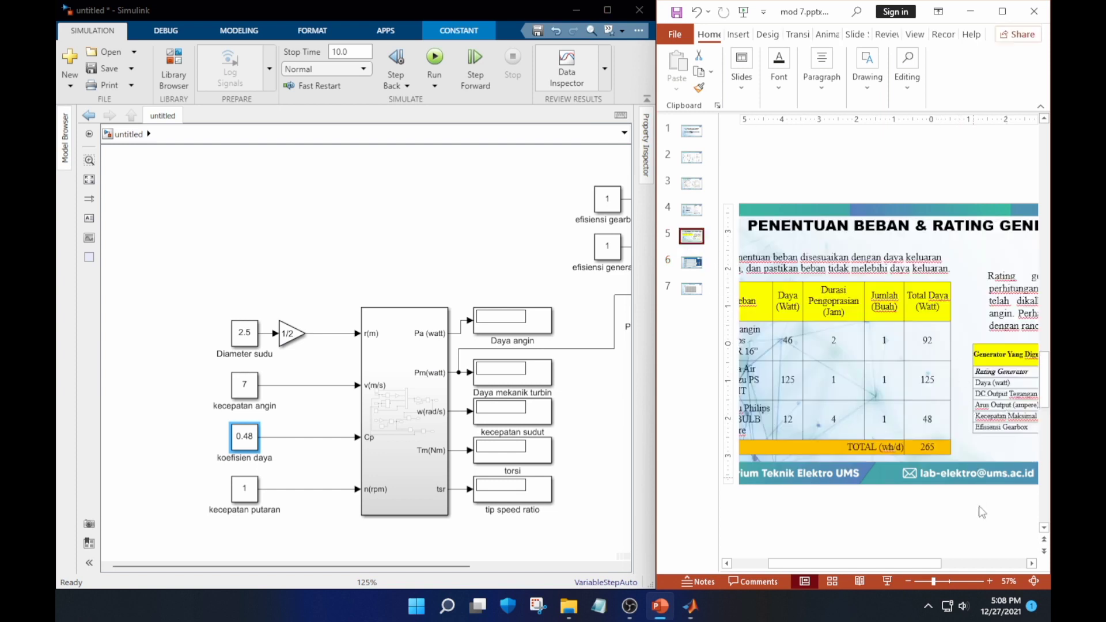
{"action": "left_click_drag", "start_coordinate": [922, 564], "coordinate": [1008, 570]}
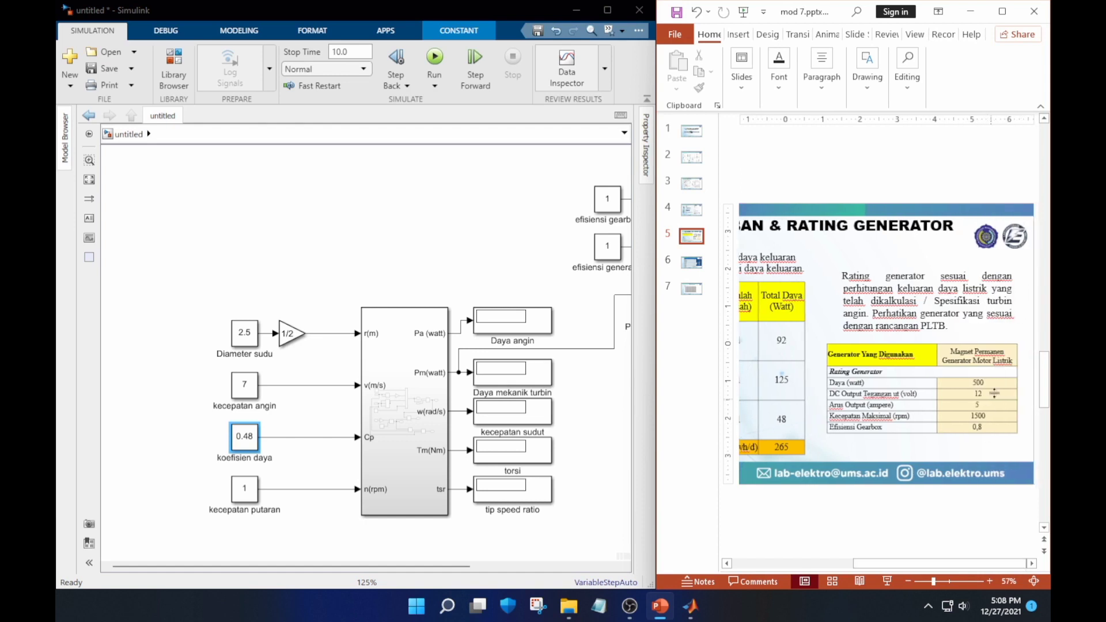
{"action": "left_click", "coordinate": [245, 489]}
{"action": "double_click", "coordinate": [245, 489]}
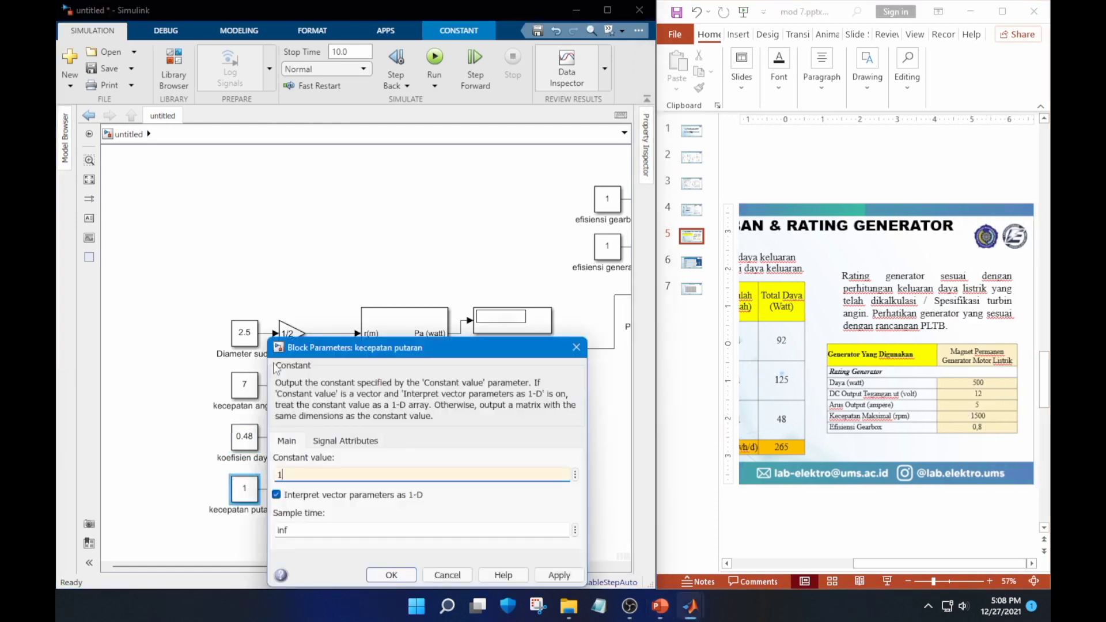
{"action": "left_click", "coordinate": [377, 576]}
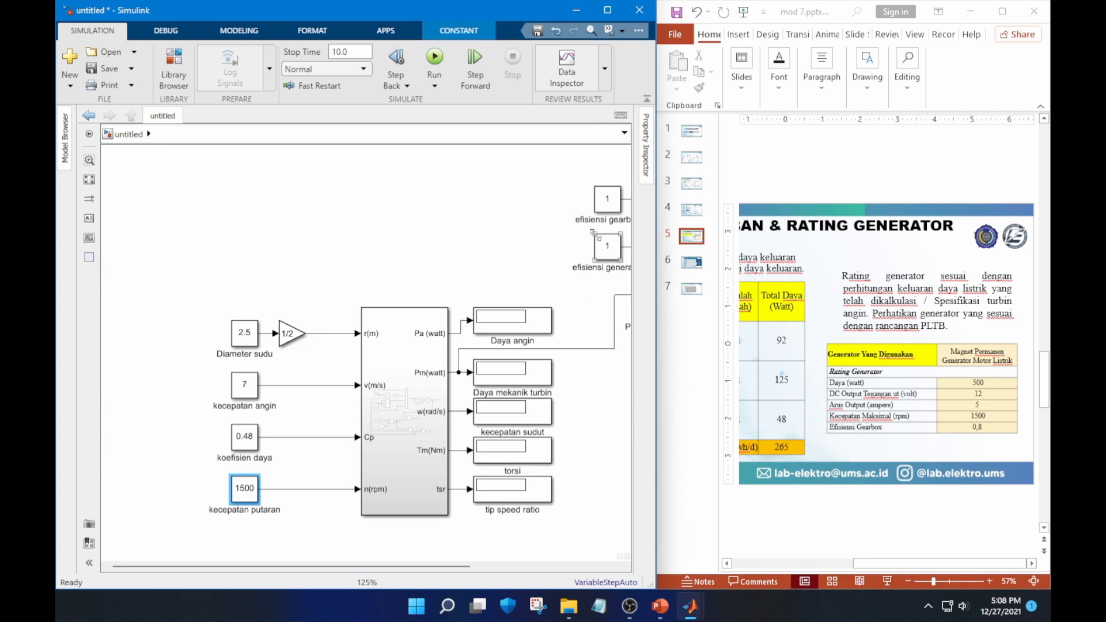
Set the efisiensi gearbox constant to 0.8
{"action": "double_click", "coordinate": [606, 209]}
{"action": "type", "text": "0.8"}
{"action": "left_click", "coordinate": [754, 311]}
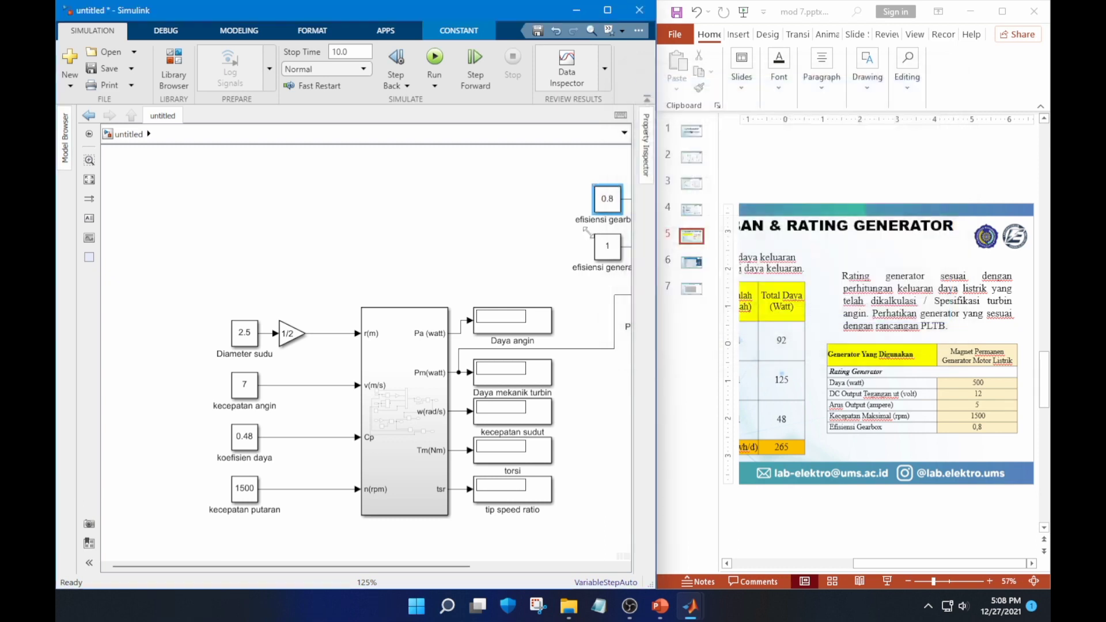
Bring up the turbine specification table on slide 6 and set the efisiensi generator constant to 0.78
{"action": "left_click", "coordinate": [696, 262]}
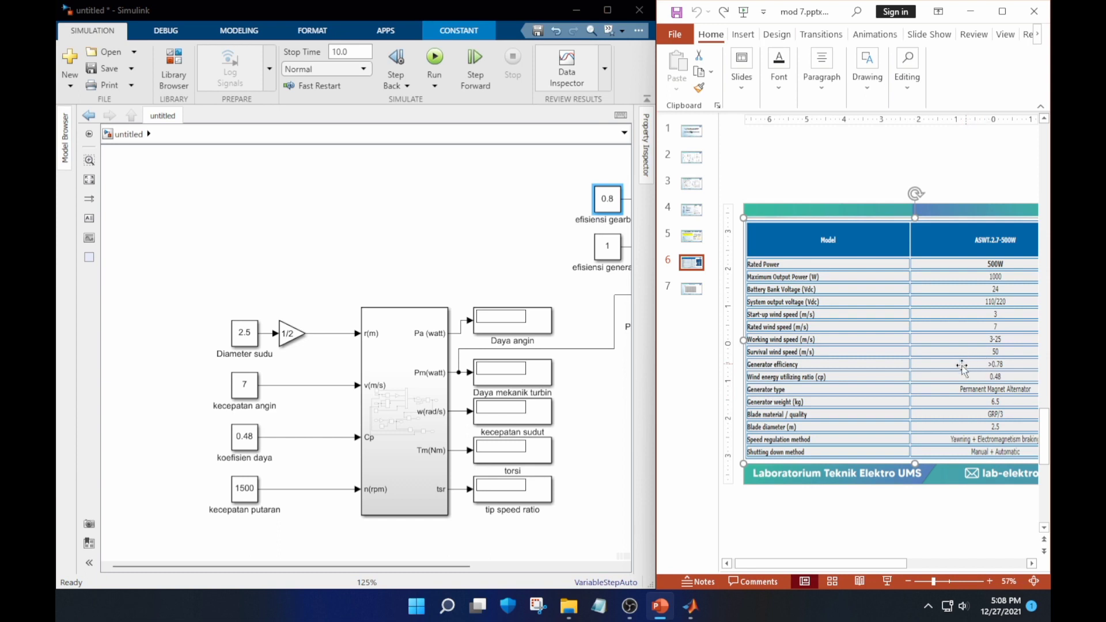
{"action": "left_click", "coordinate": [607, 253]}
{"action": "double_click", "coordinate": [607, 254]}
{"action": "type", "text": "0.78"}
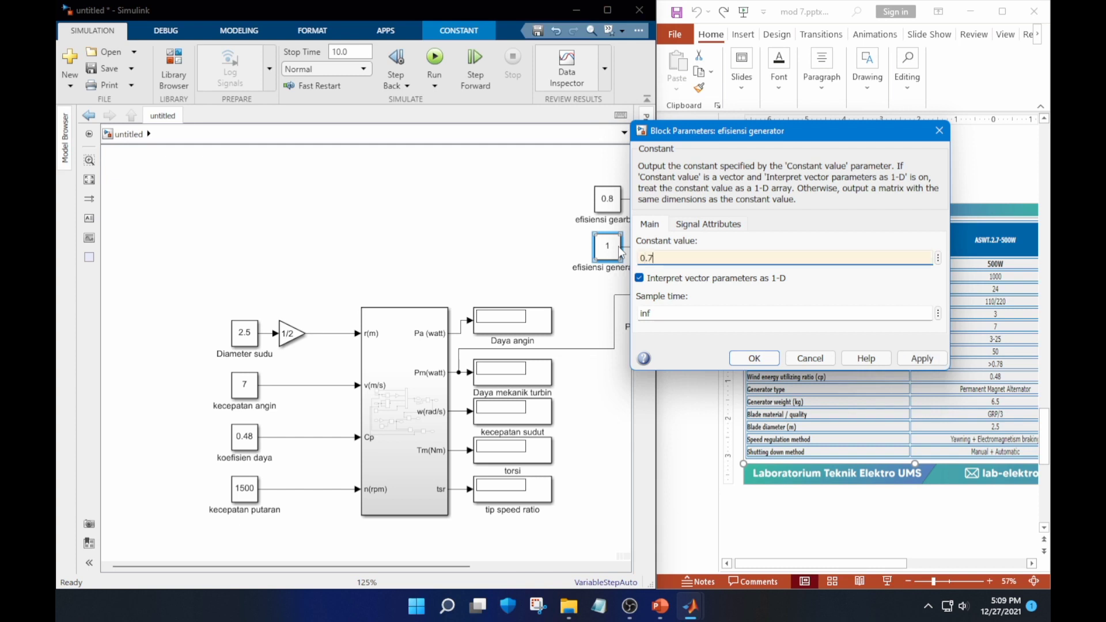
{"action": "left_click", "coordinate": [776, 362]}
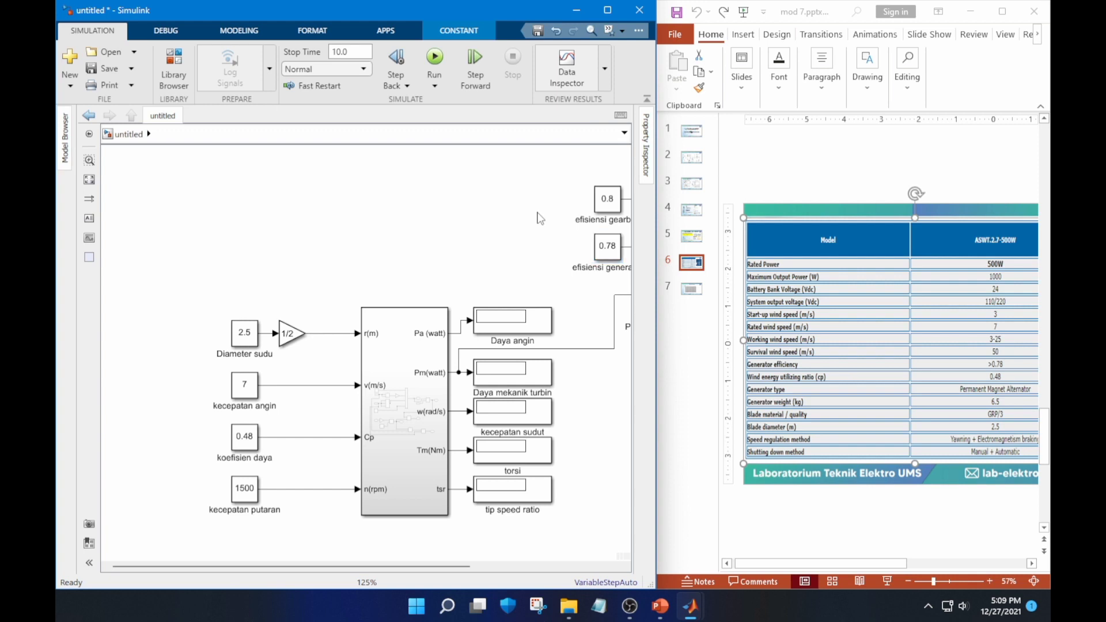
Maximize the model window and run the simulation
{"action": "left_click", "coordinate": [607, 10]}
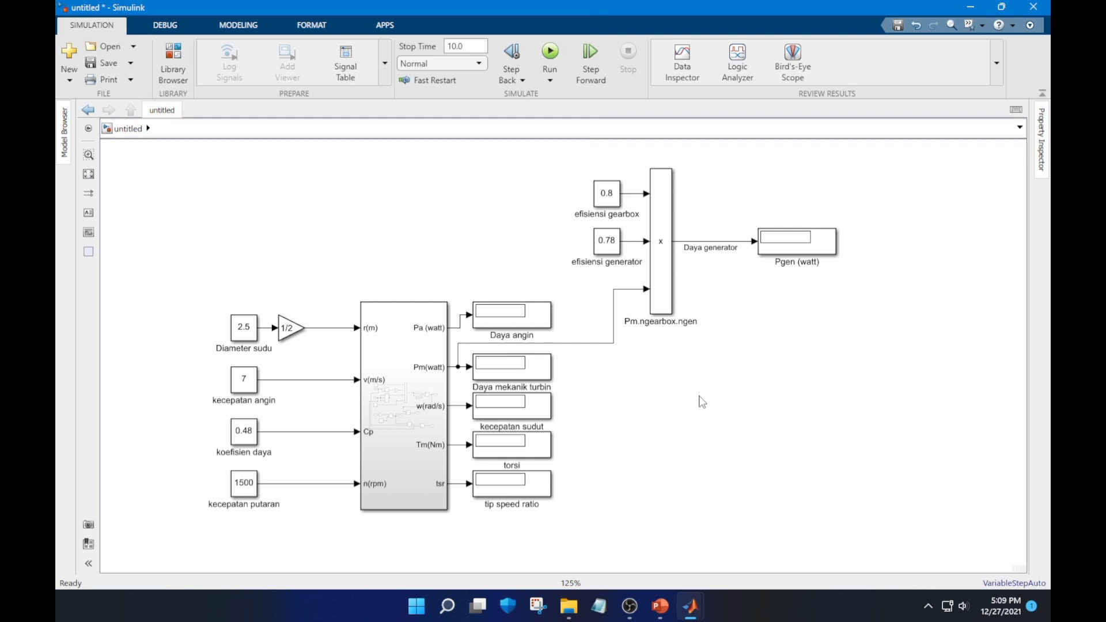
{"action": "left_click", "coordinate": [550, 51]}
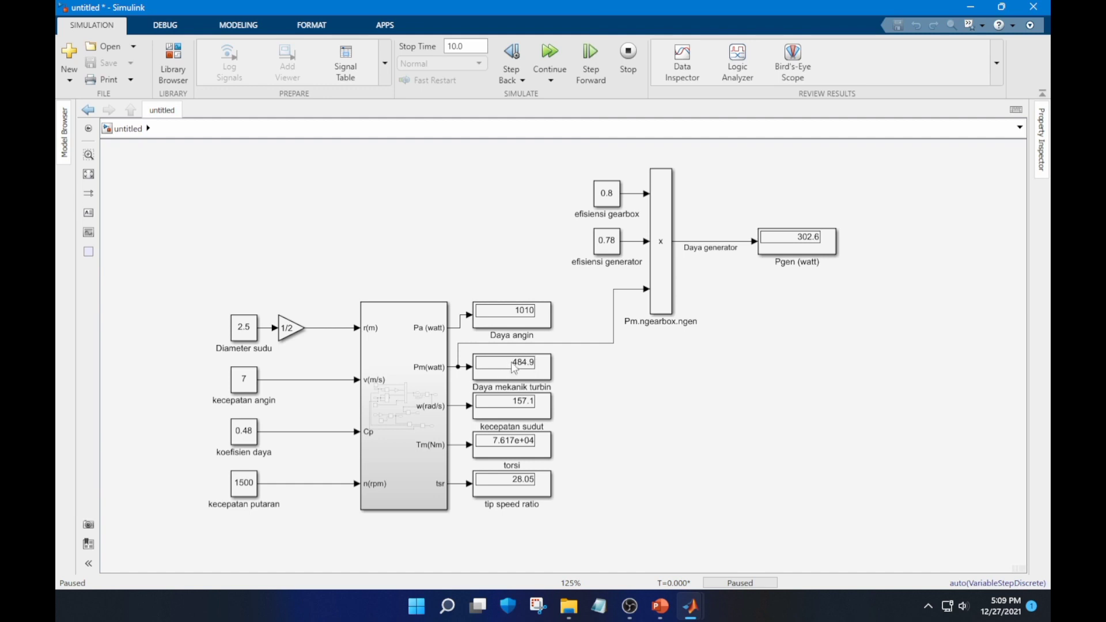
Compare the displayed results with the turbine specification slide in PowerPoint, and inspect the Subsystem's internal blocks before returning to the top-level model
{"action": "left_click", "coordinate": [691, 613]}
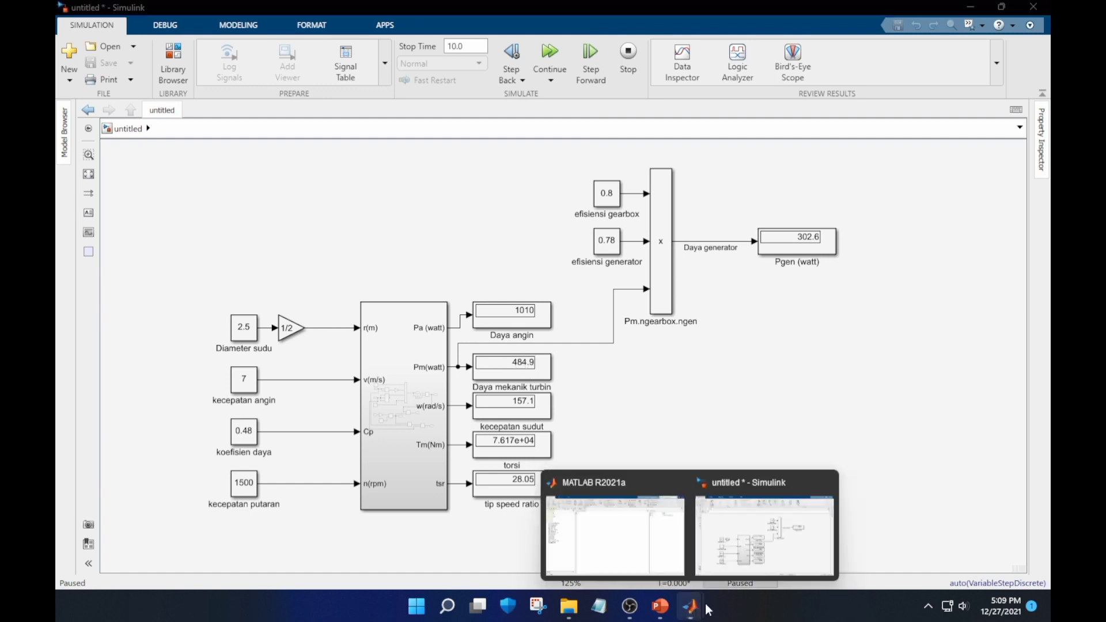
{"action": "left_click", "coordinate": [725, 506]}
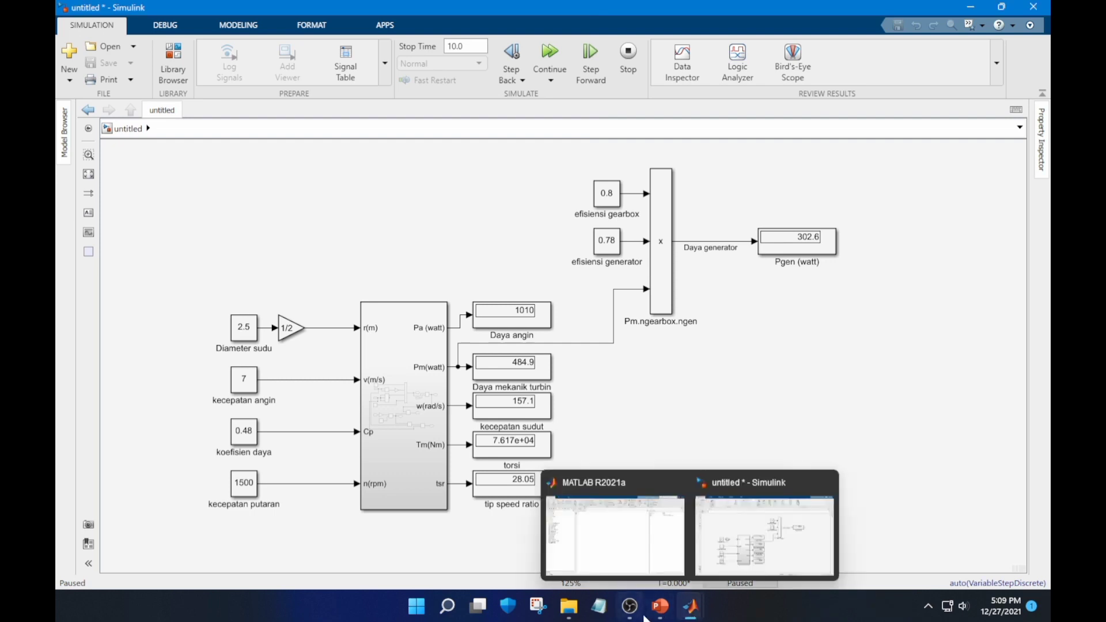
{"action": "left_click", "coordinate": [660, 608]}
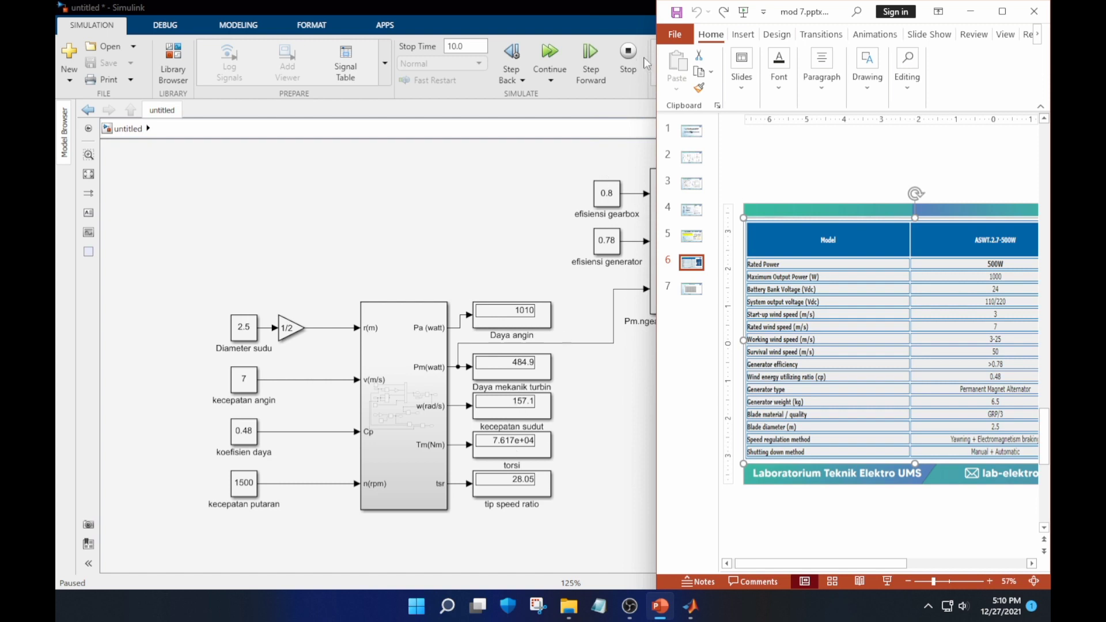
{"action": "left_click", "coordinate": [611, 388]}
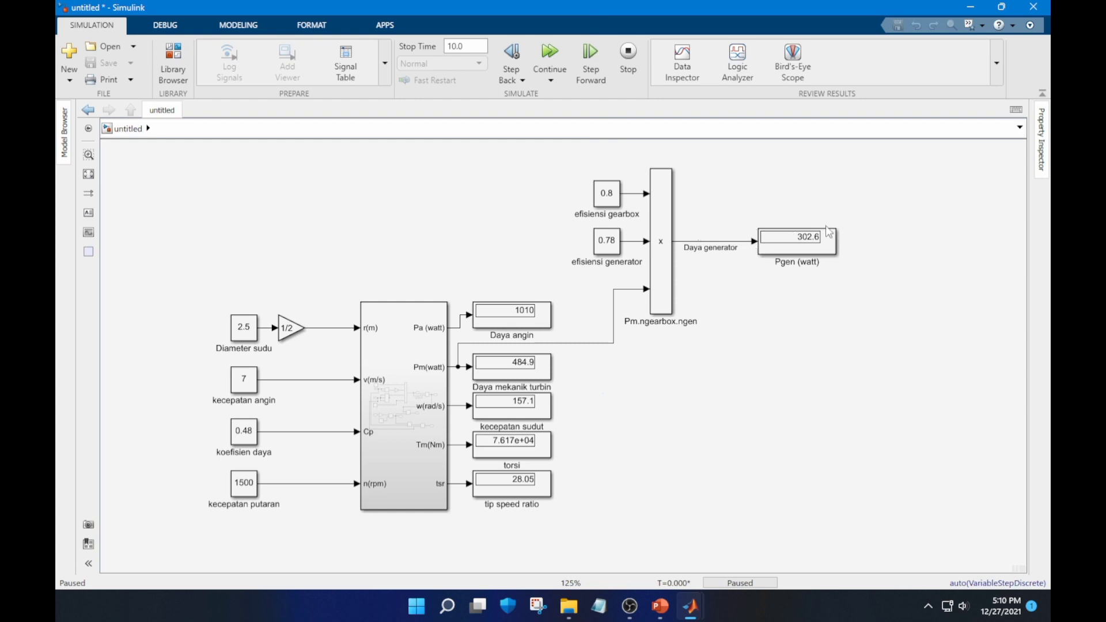
{"action": "double_click", "coordinate": [425, 375]}
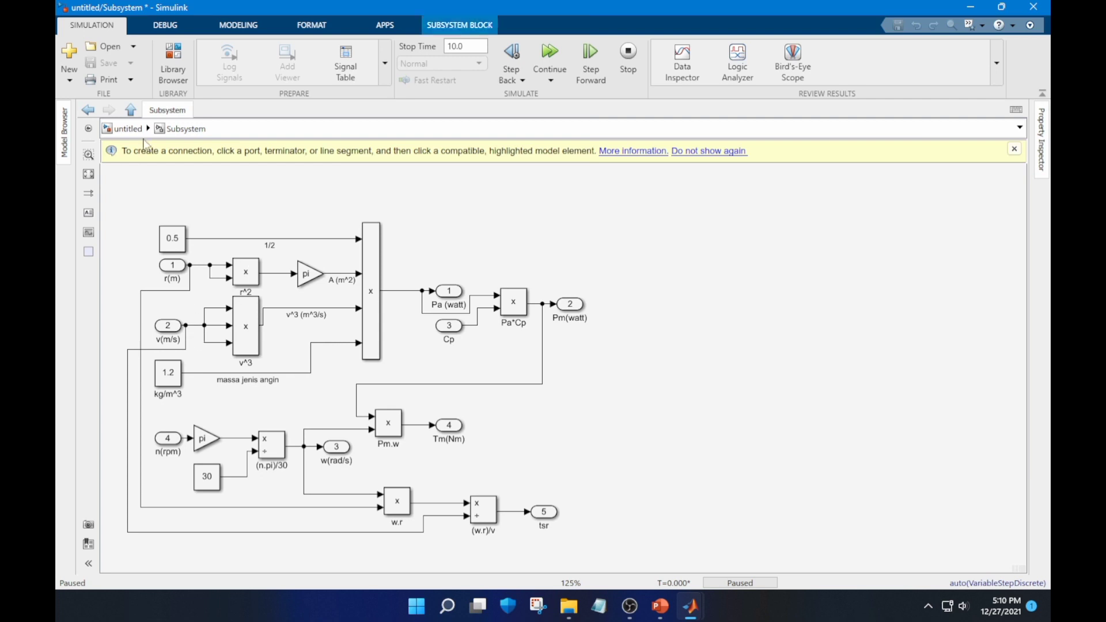
{"action": "left_click", "coordinate": [132, 131]}
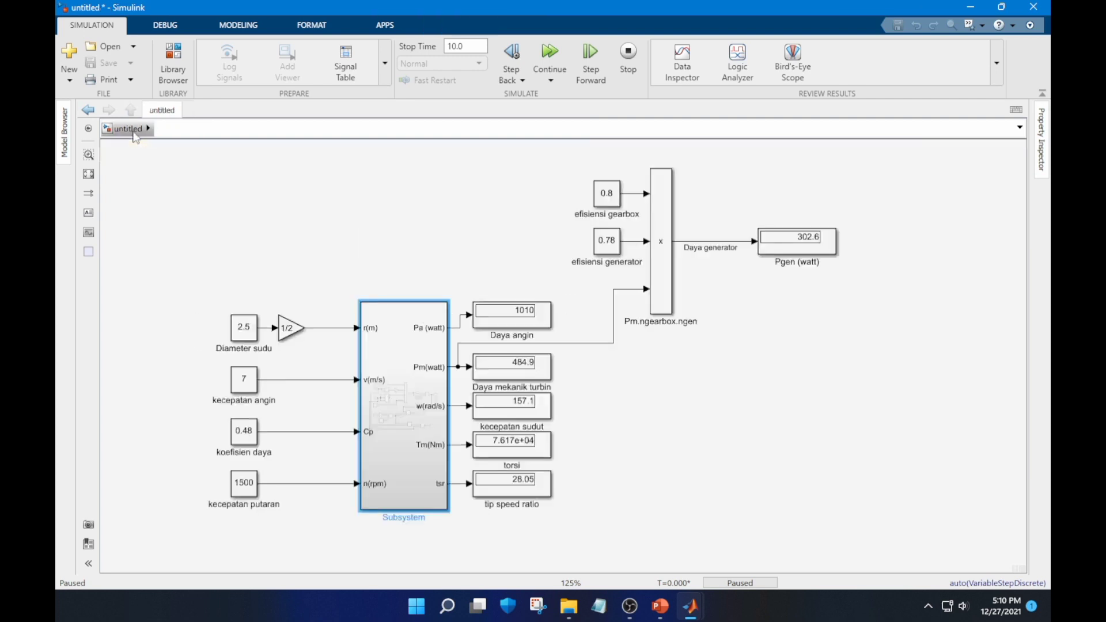
Rename the Subsystem block as Subsystem 1
{"action": "left_click", "coordinate": [358, 463]}
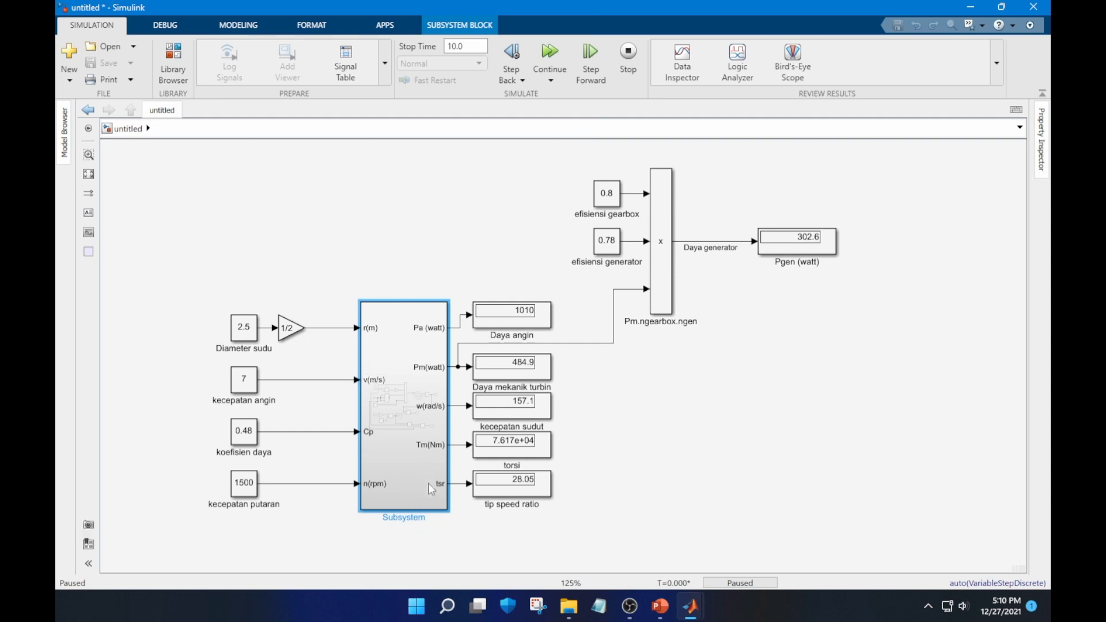
{"action": "left_click", "coordinate": [432, 525]}
{"action": "left_click", "coordinate": [403, 500]}
{"action": "left_click", "coordinate": [419, 534]}
Save the model as a Simulink Models (*.slx) file named Poutwindenergy
{"action": "left_click", "coordinate": [115, 61]}
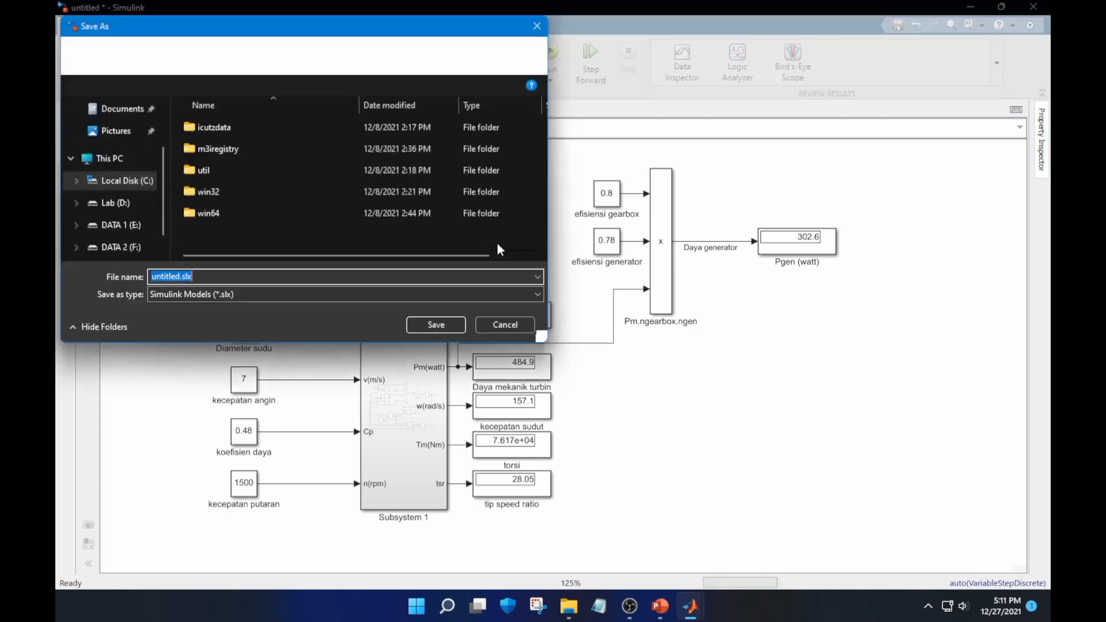
{"action": "key", "text": "BackSpace"}
{"action": "type", "text": "Po"}
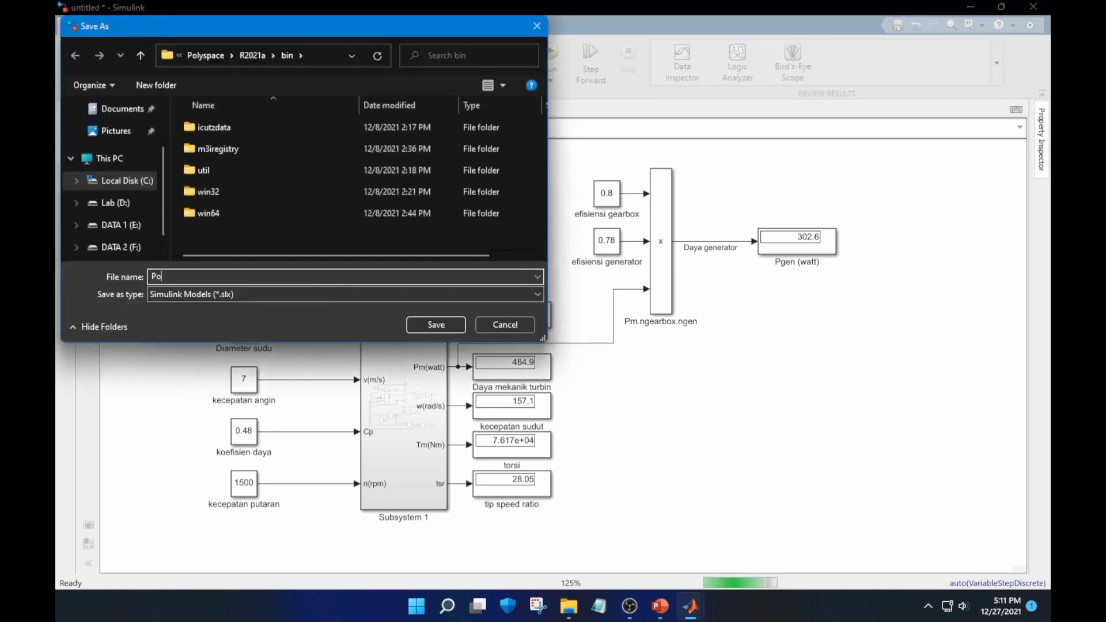
{"action": "type", "text": "utwindeme"}
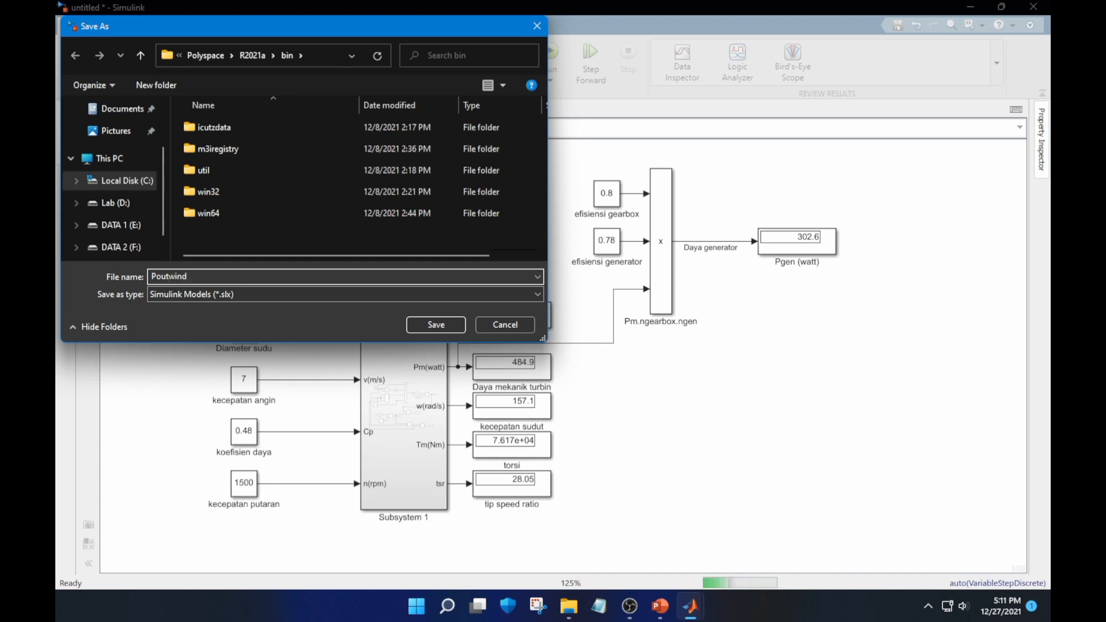
{"action": "key", "text": "BackSpace"}
{"action": "key", "text": "BackSpace"}
{"action": "type", "text": "nerg"}
{"action": "left_click", "coordinate": [439, 325]}
{"action": "left_click", "coordinate": [593, 317]}
{"action": "left_click", "coordinate": [454, 326]}
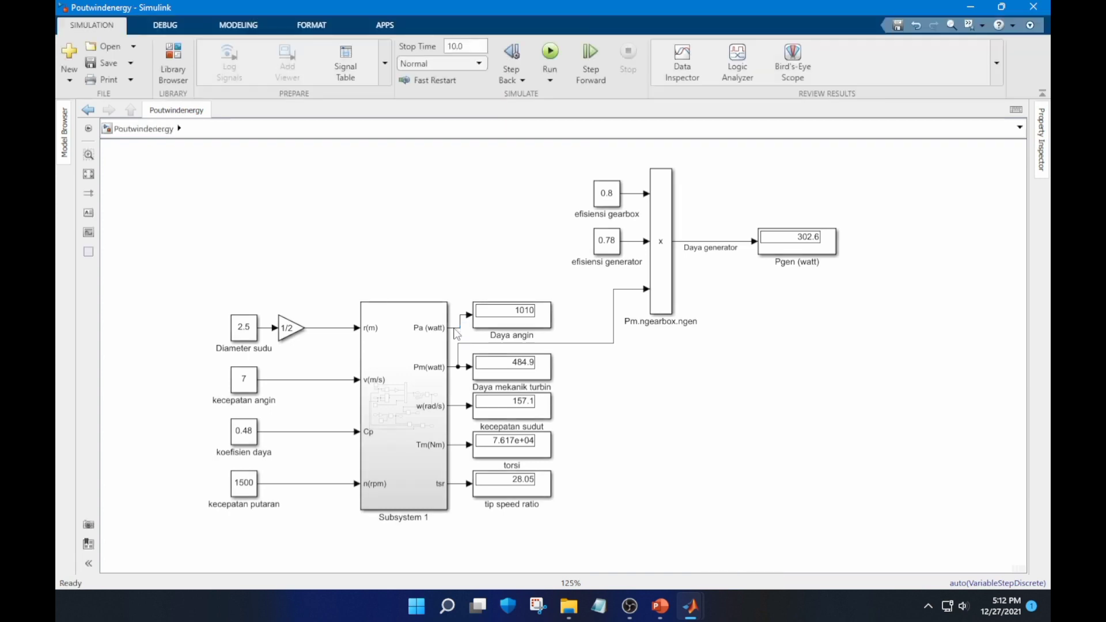
Review the calculation blocks inside Subsystem 1 and return to the top level of the Poutwindenergy model
{"action": "double_click", "coordinate": [438, 340]}
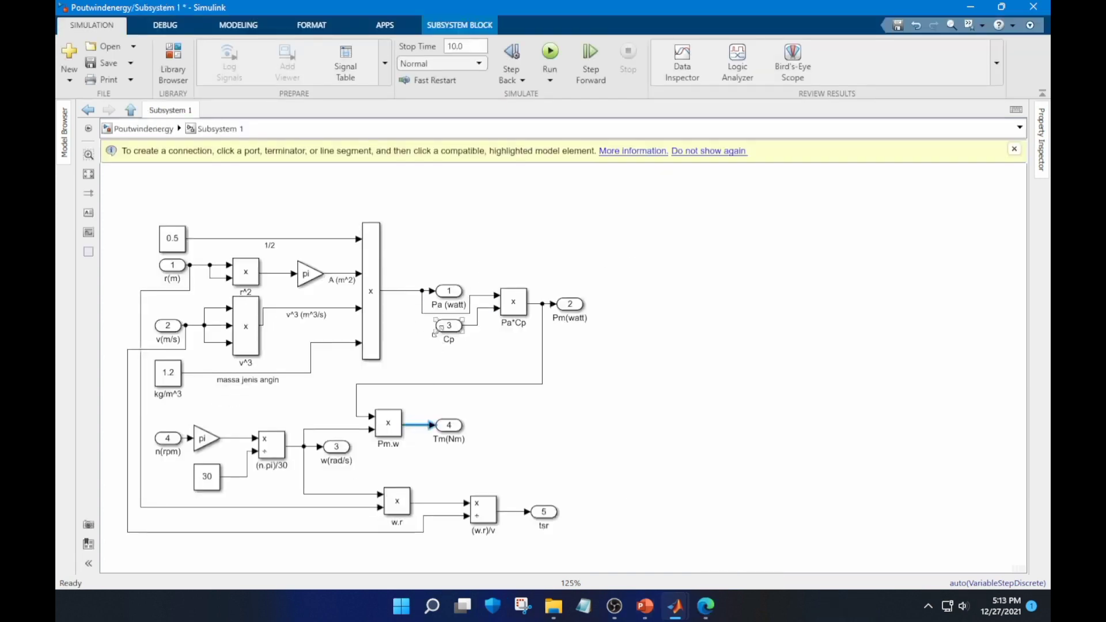
{"action": "left_click", "coordinate": [143, 129]}
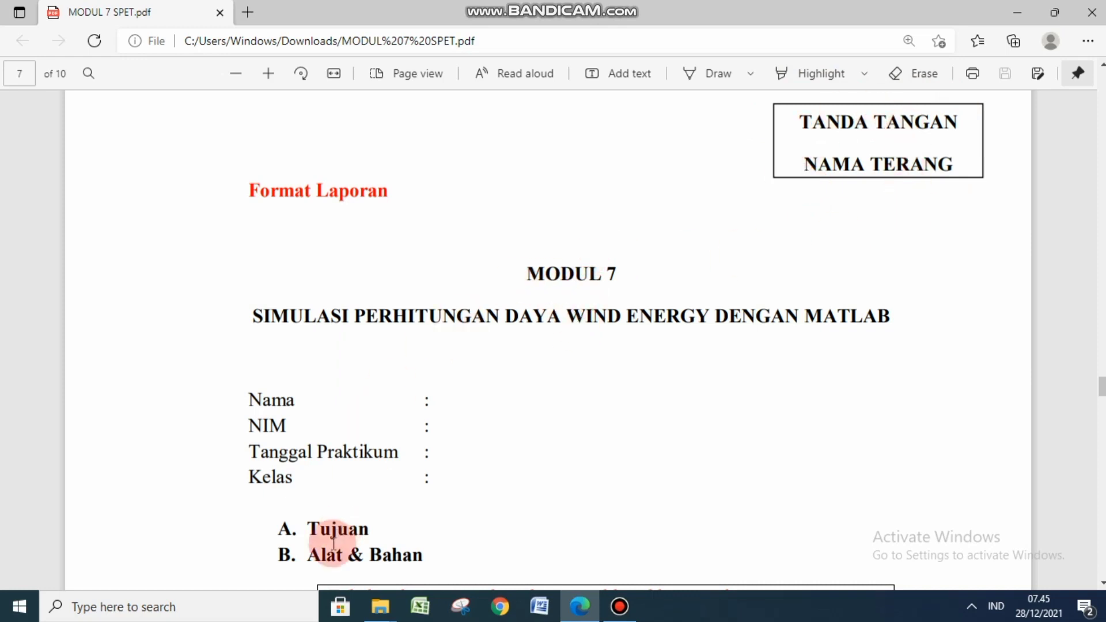
Read through the report format in MODUL 7 SPET.pdf, from the Tujuan section to the C.1.1 Beban / Kebutuhan Daya table
{"action": "scroll", "coordinate": [1098, 576], "scroll_direction": "down", "scroll_amount": 5}
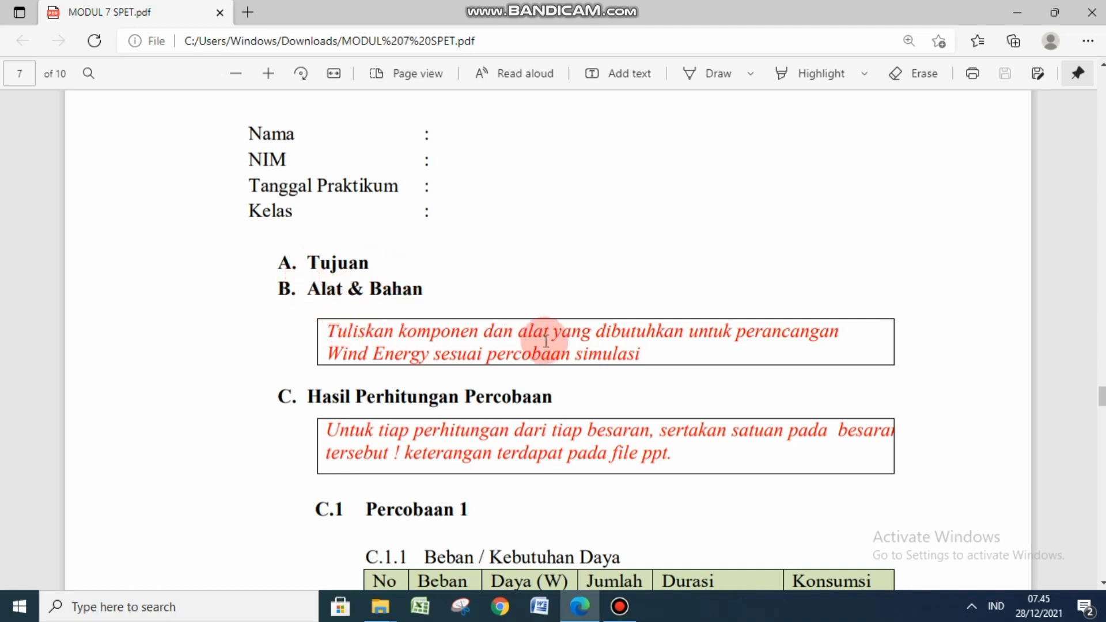
{"action": "left_click", "coordinate": [1101, 583]}
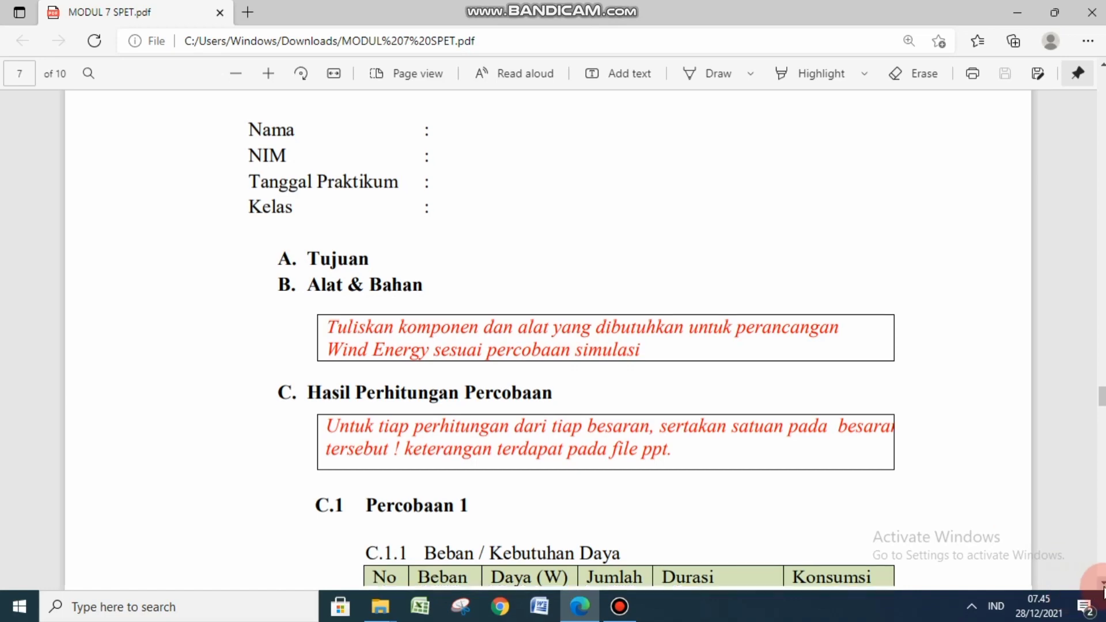
{"action": "scroll", "coordinate": [711, 338], "scroll_direction": "down", "scroll_amount": 3}
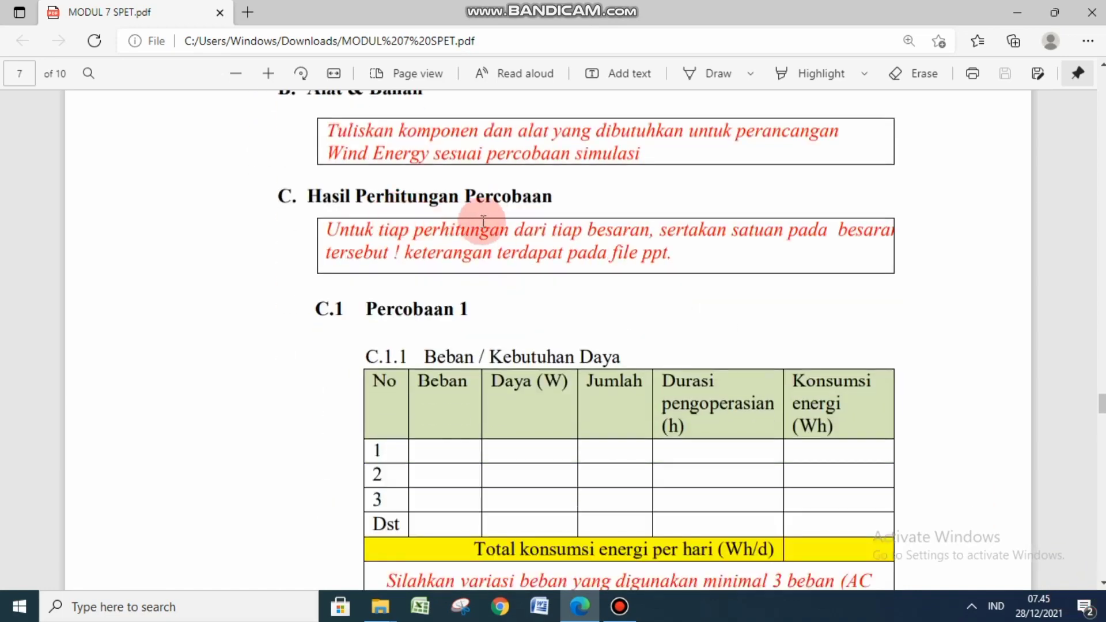